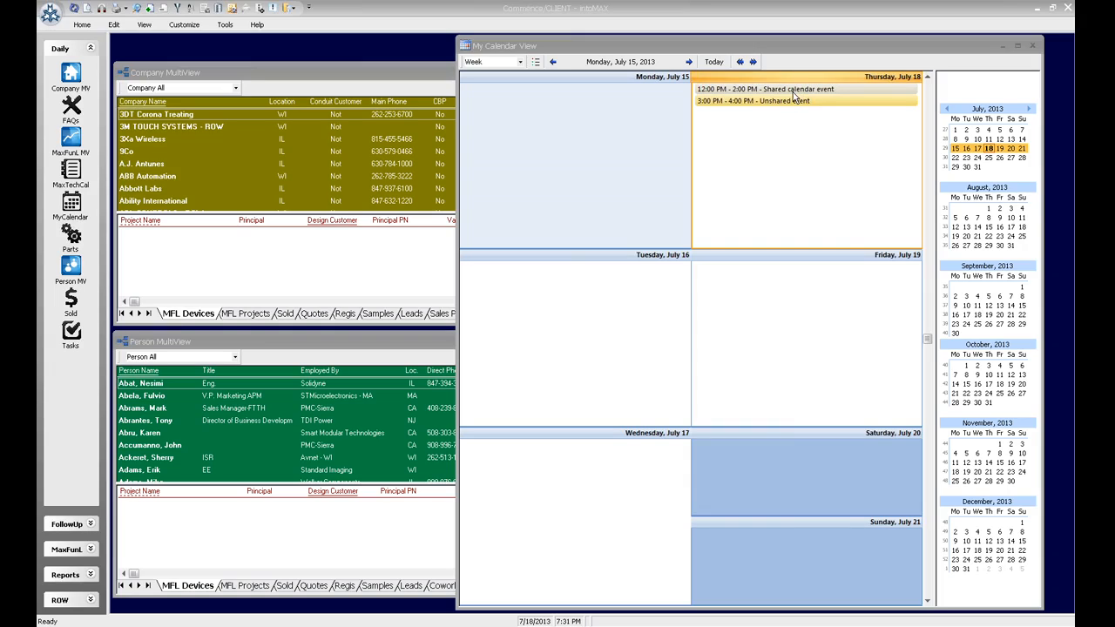
Step: Open the shared calendar event on Thursday, July 18, review its sharing status, and close it
double_click(788, 93)
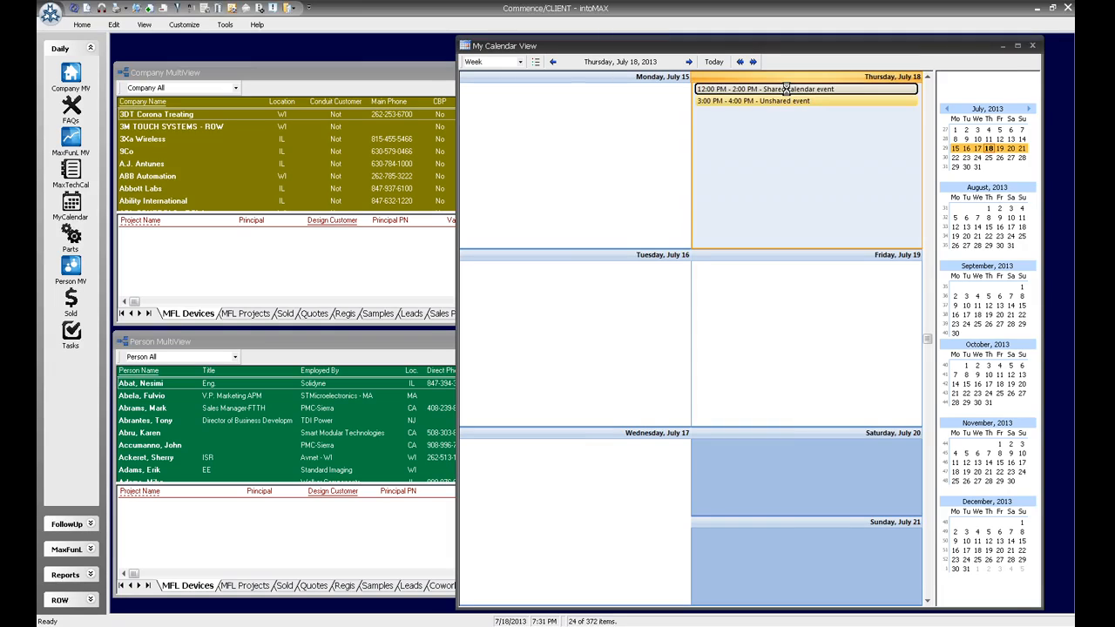
drag(751, 103, 590, 111)
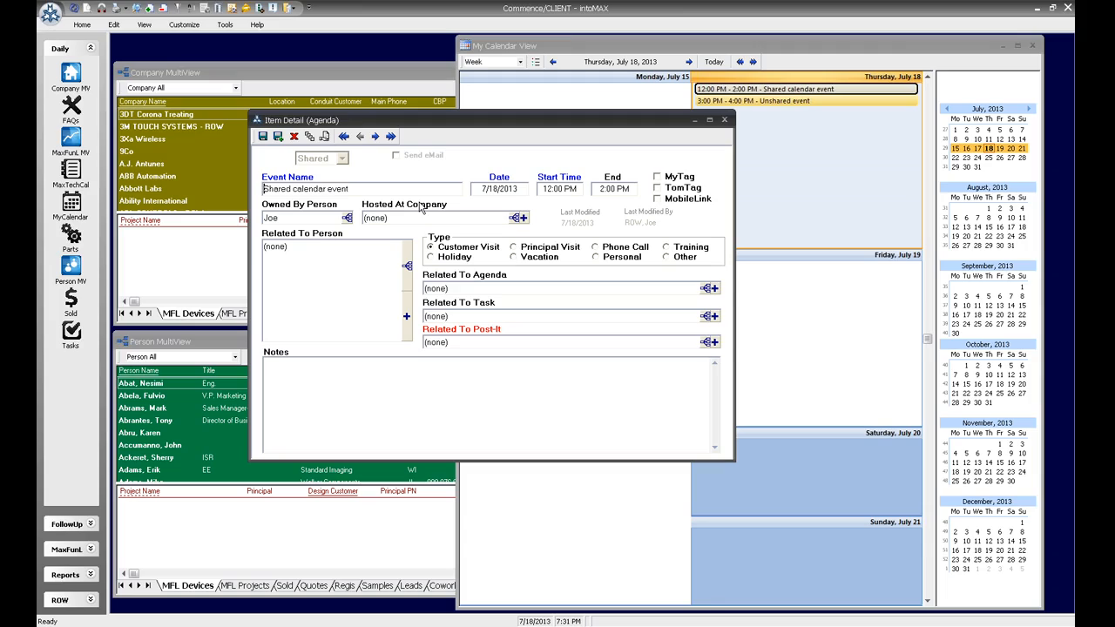
click(725, 120)
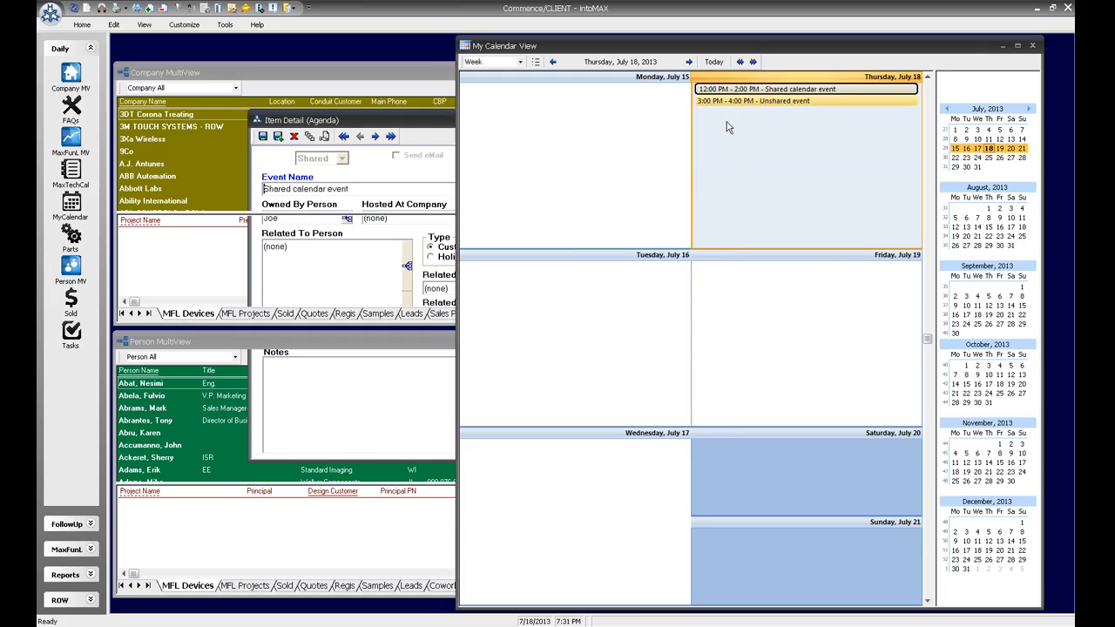
Step: Rename the unshared 3:00 PM event on July 18 as "Dr Appt" and save it
double_click(790, 102)
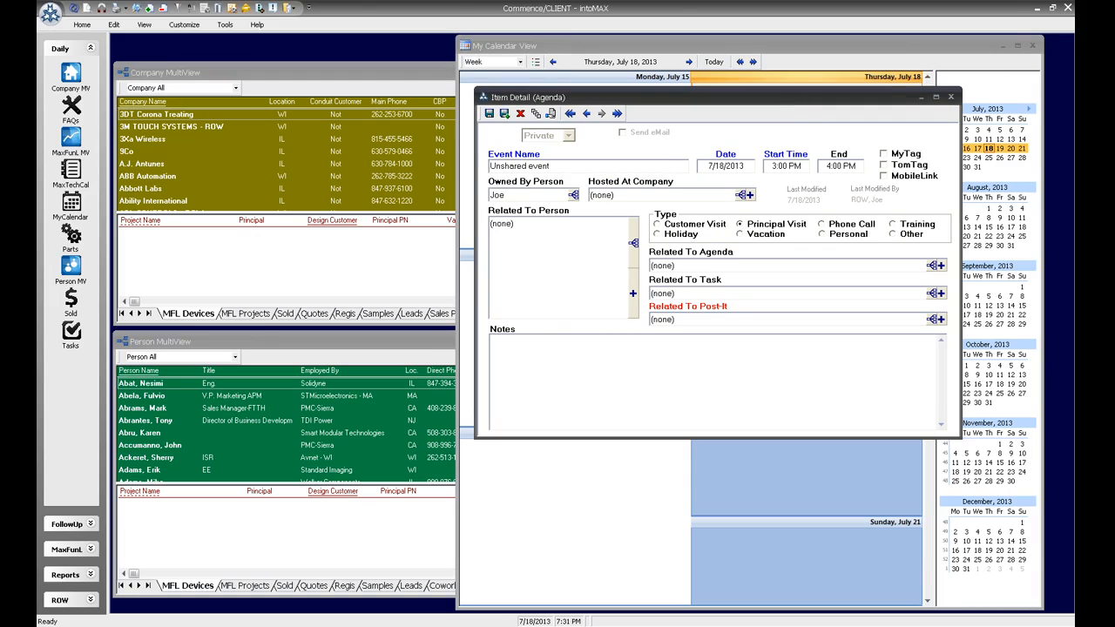
text(Dr Appt)
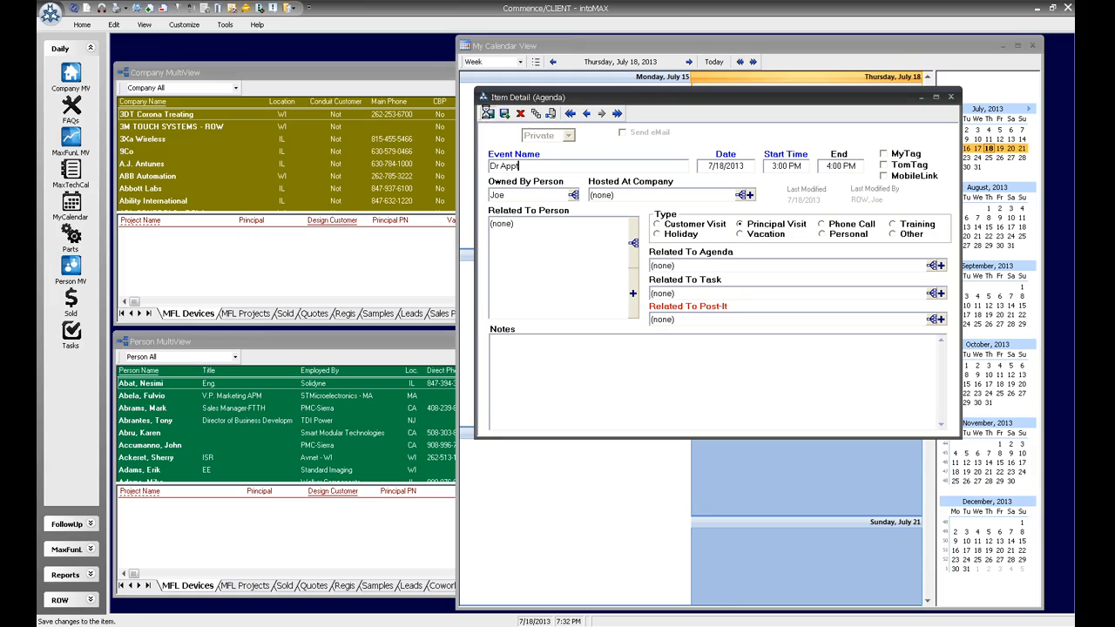
click(488, 113)
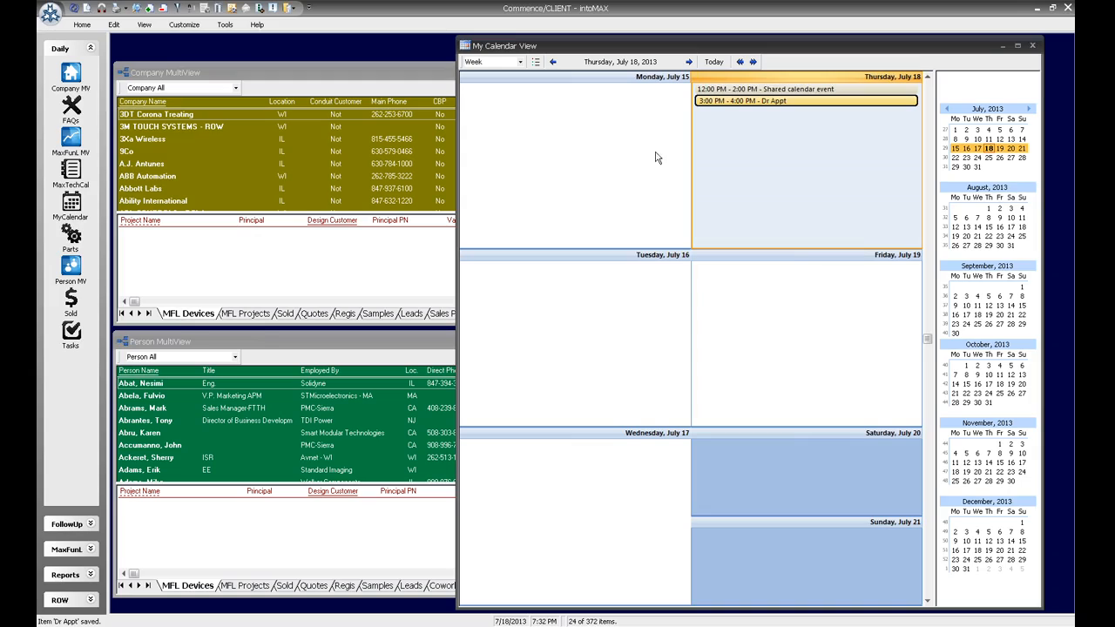
Step: Change the private Dr Appt event to shared and save it
double_click(751, 107)
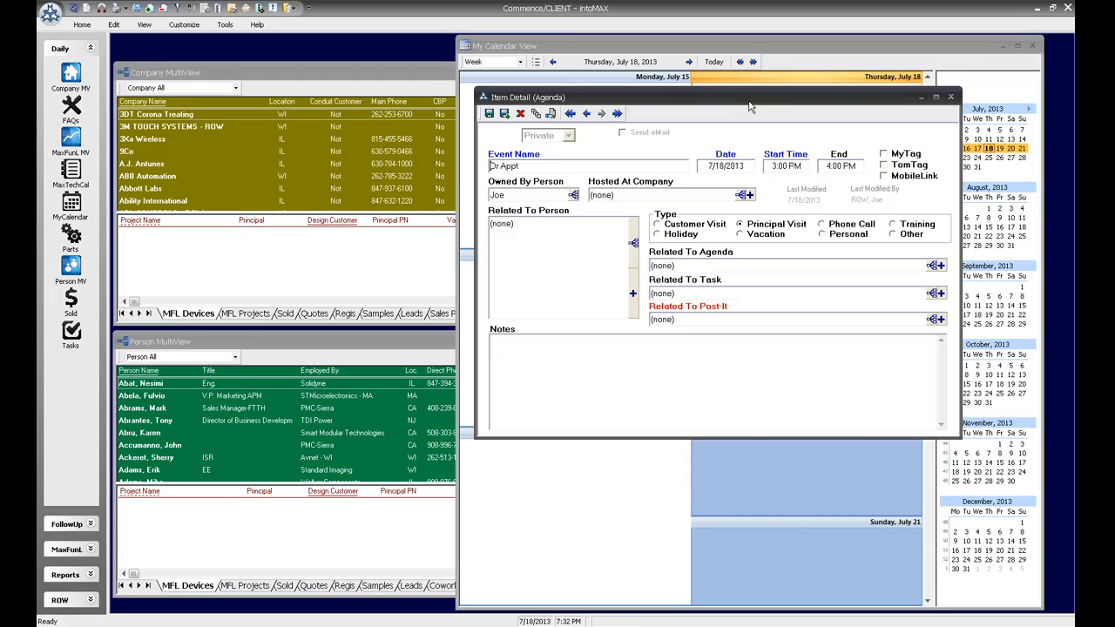
click(552, 114)
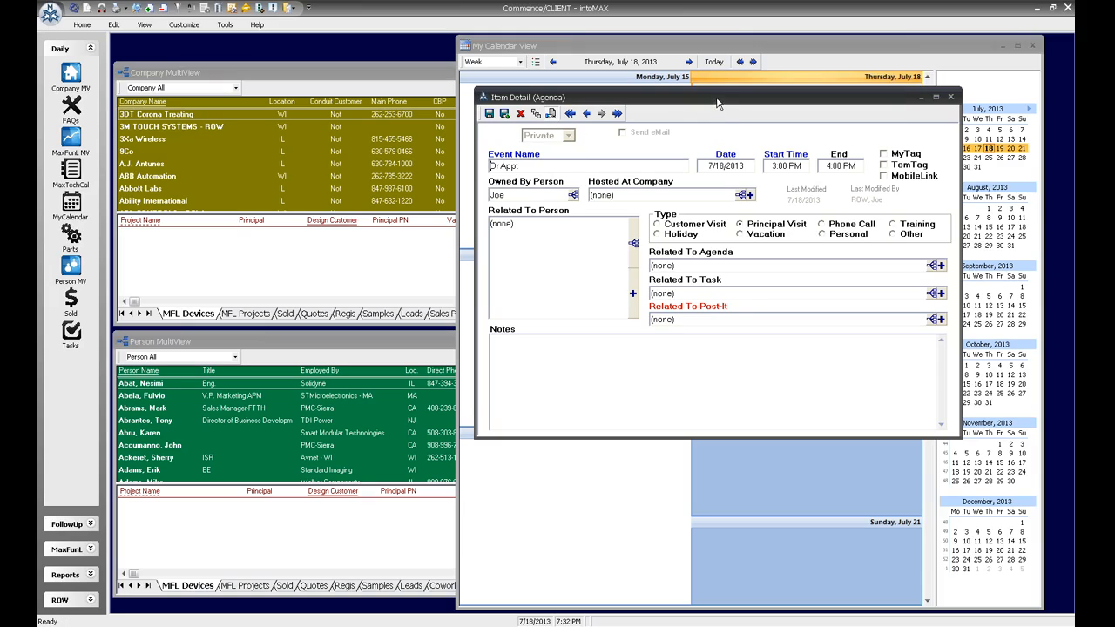
drag(717, 104, 620, 168)
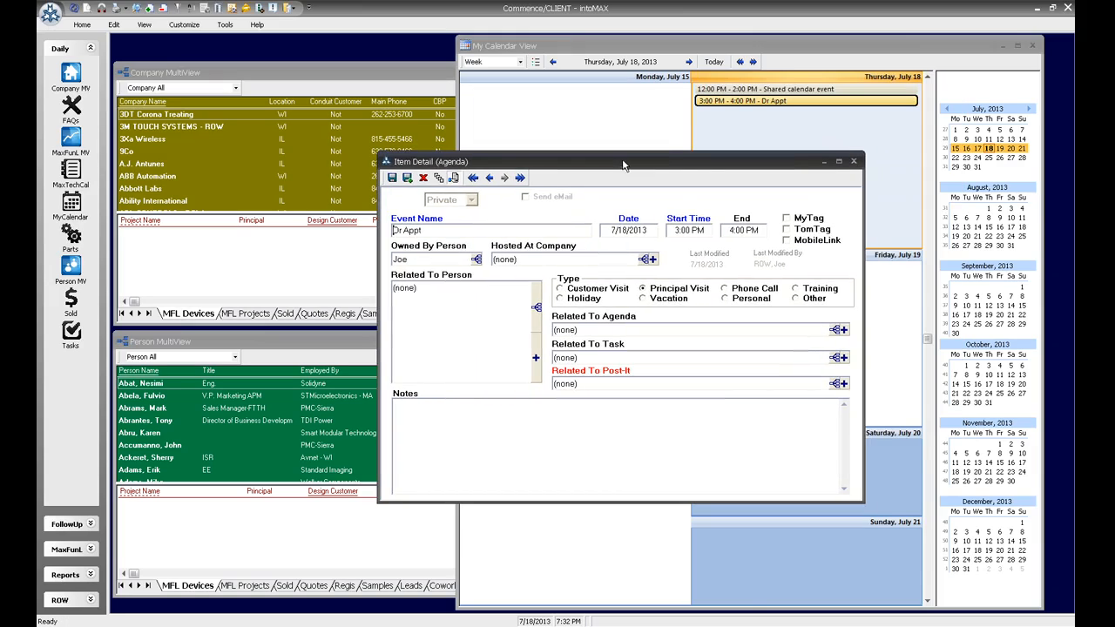
click(391, 179)
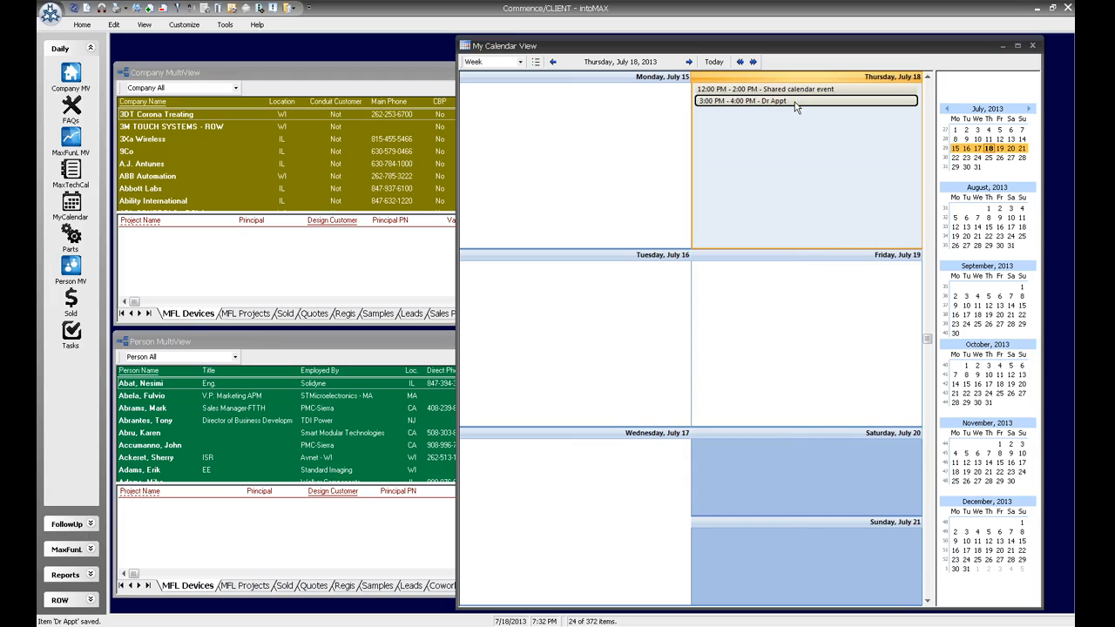
Step: Open the shared Dr Appt event and make a copy of the item
double_click(795, 101)
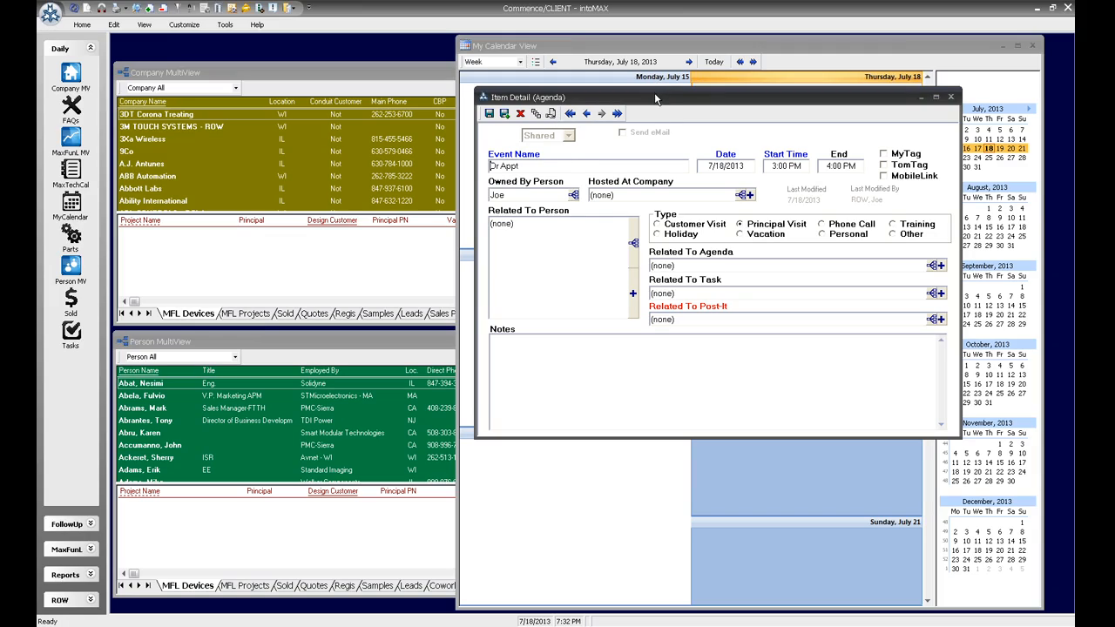
drag(656, 98, 551, 114)
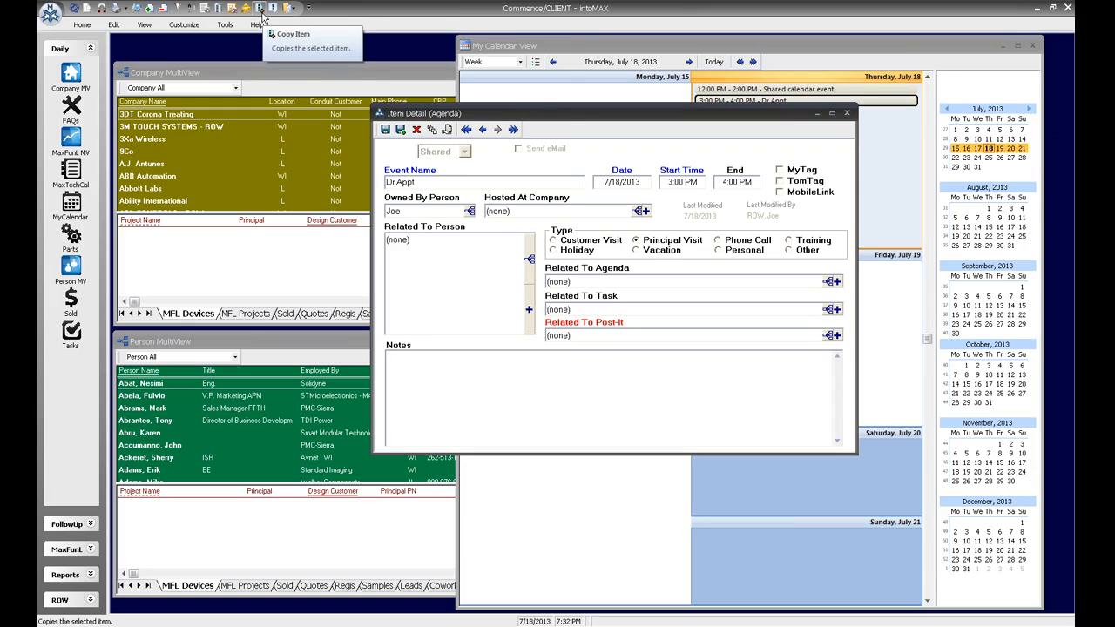
click(113, 26)
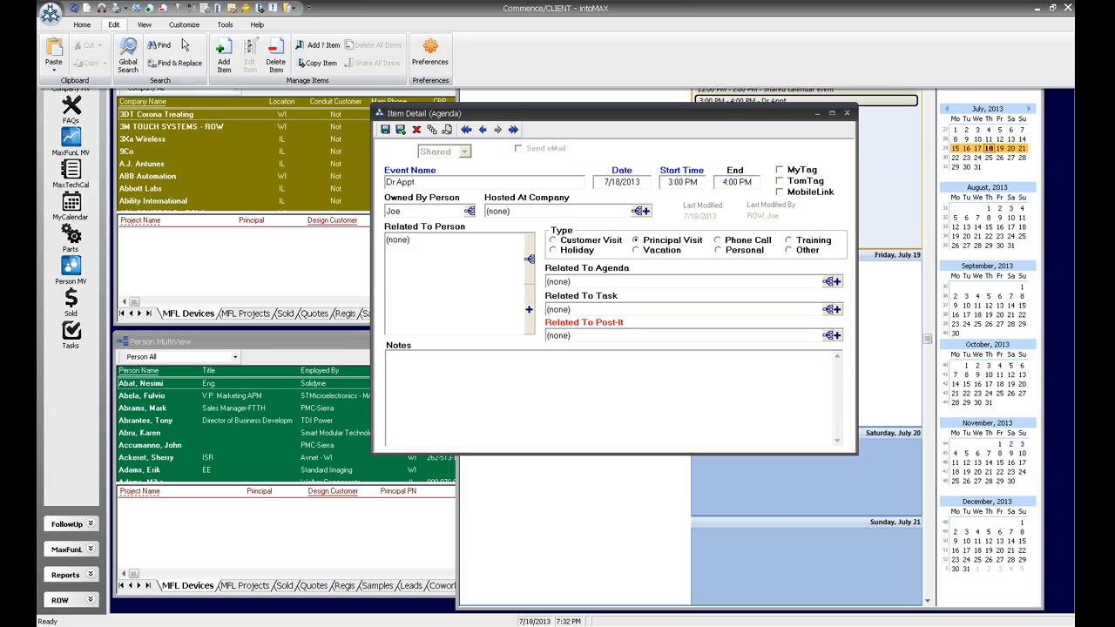
click(316, 62)
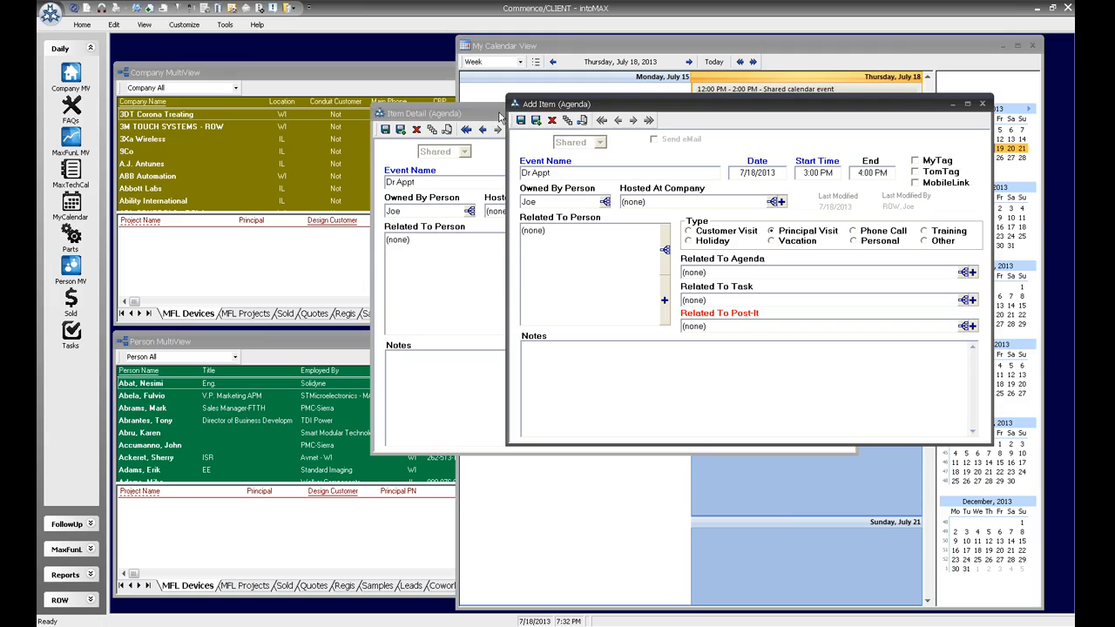
click(521, 121)
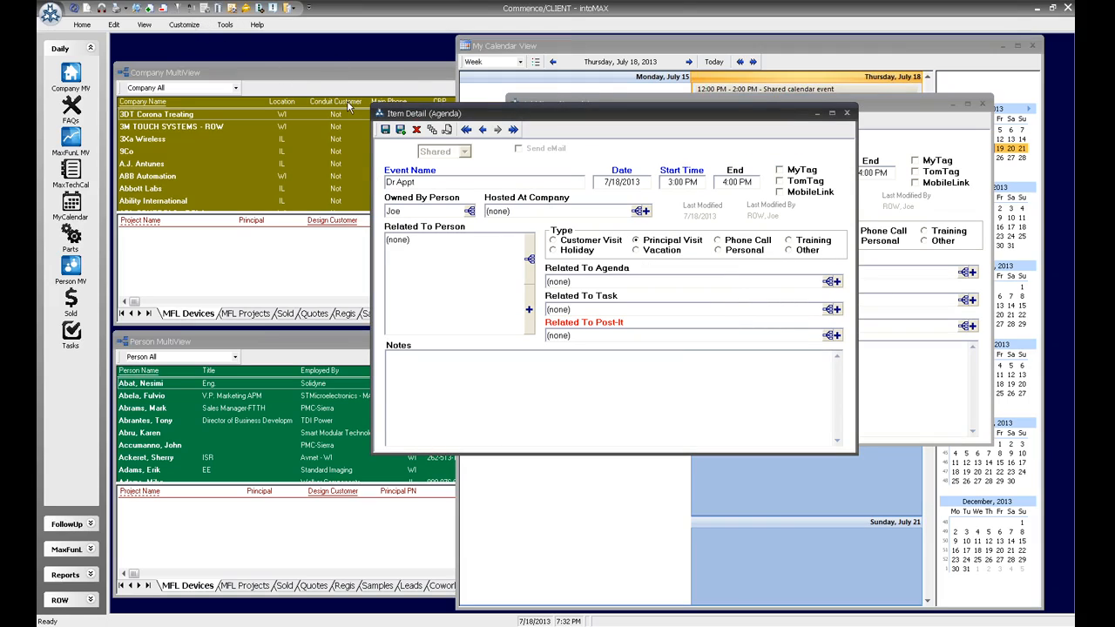
Step: Delete the original shared Dr Appt event, keeping the copied item open
click(113, 24)
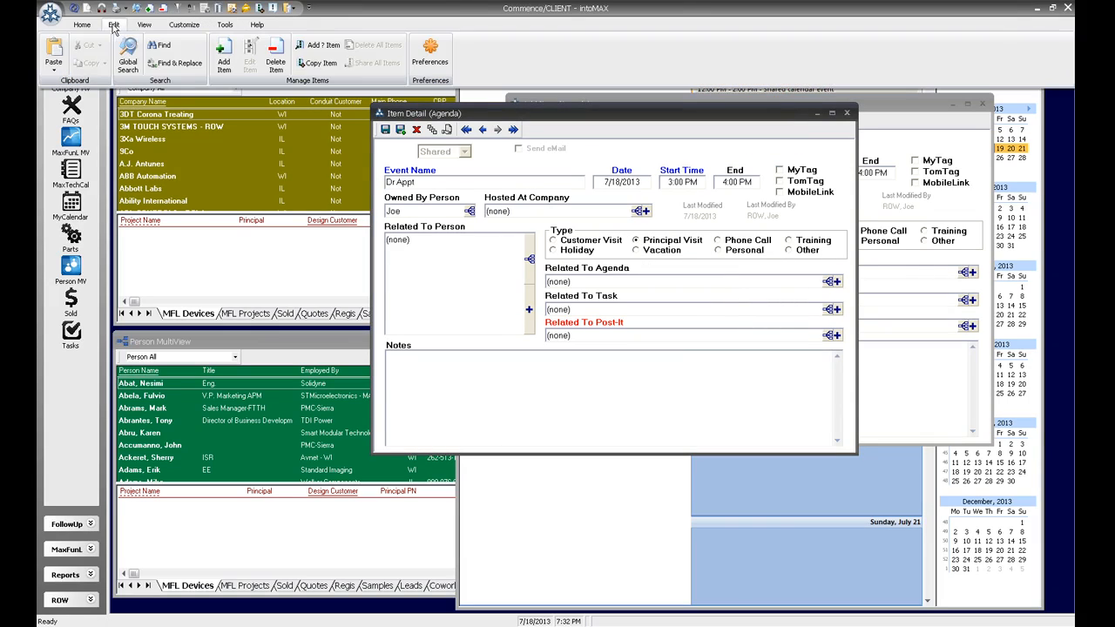
click(274, 54)
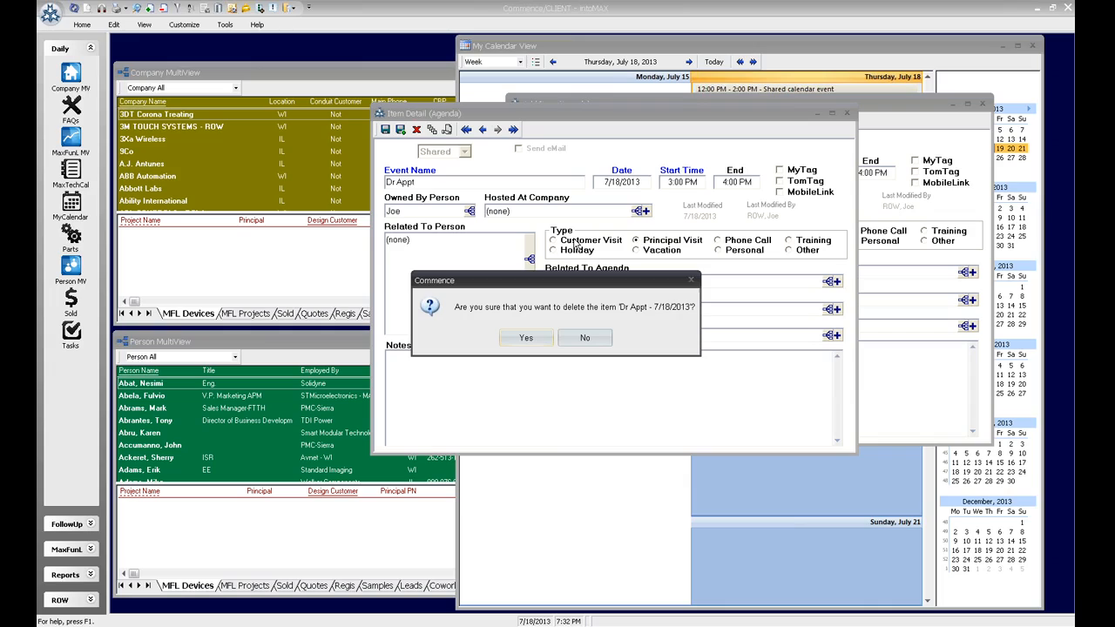
click(533, 337)
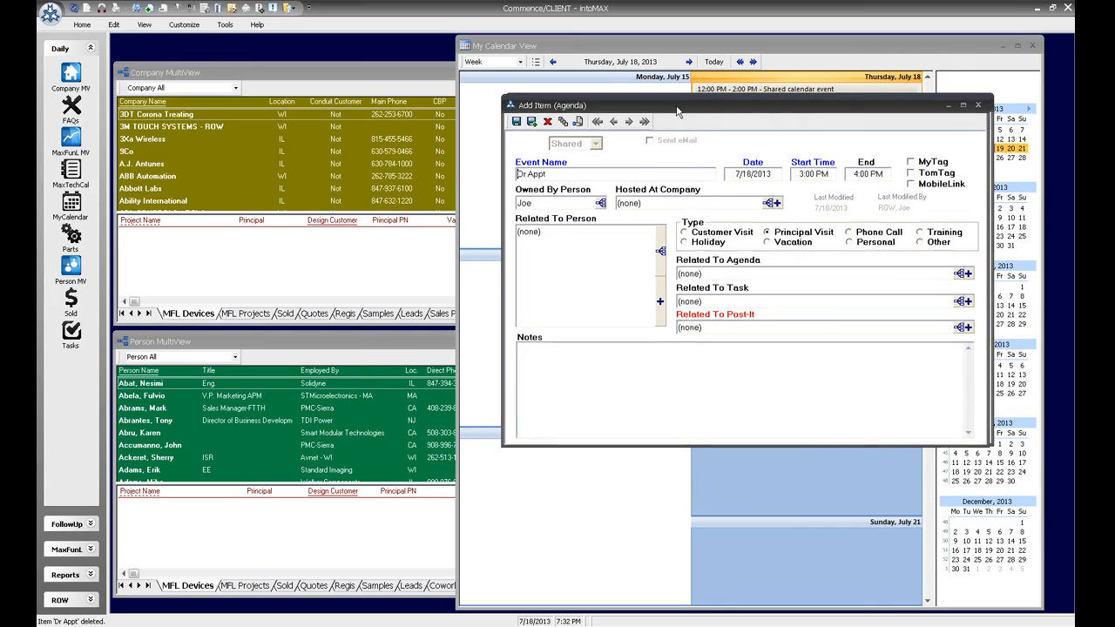
Step: Save the copied Dr Appt event as private, and reopen it to check its sharing status
click(363, 117)
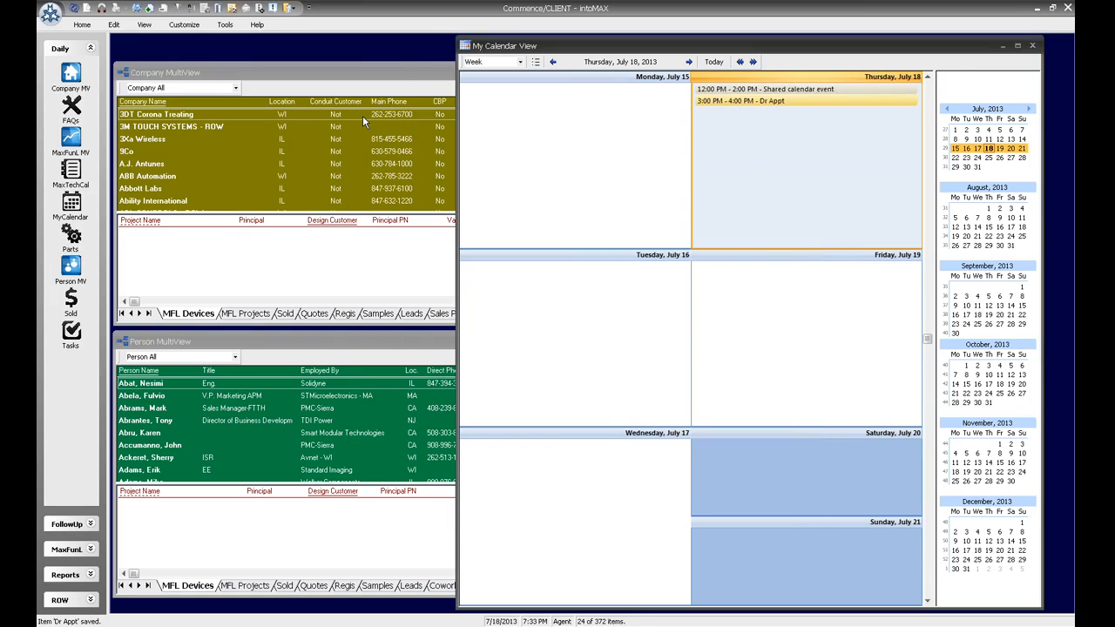
double_click(767, 102)
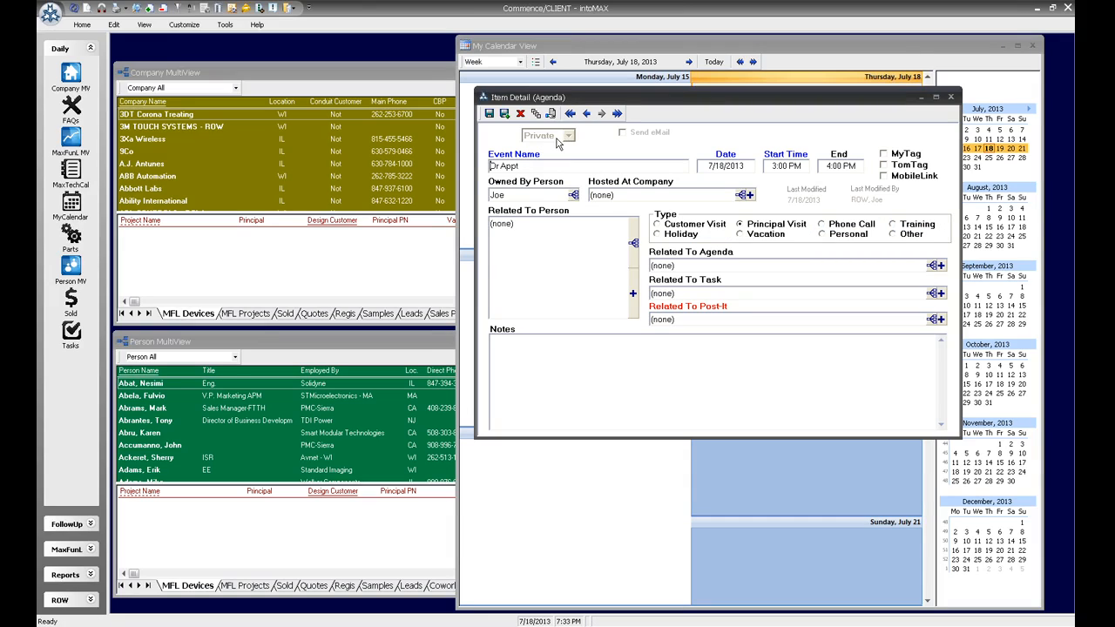
click(951, 96)
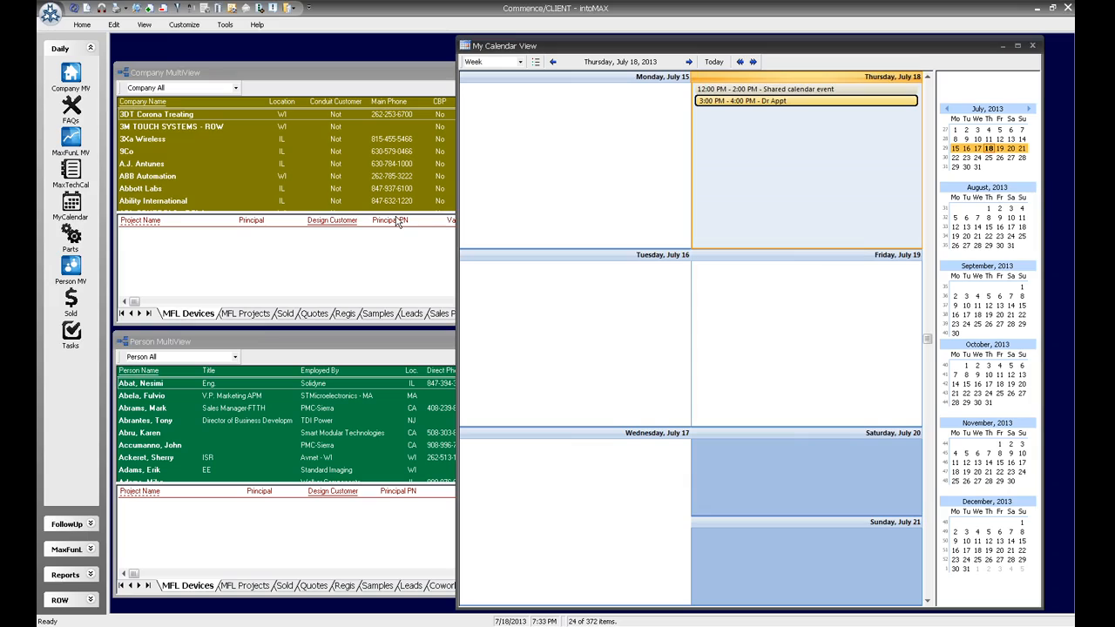
Step: Open the first contact's detail form in the Person MultiView, check its Share option, and close it
click(251, 382)
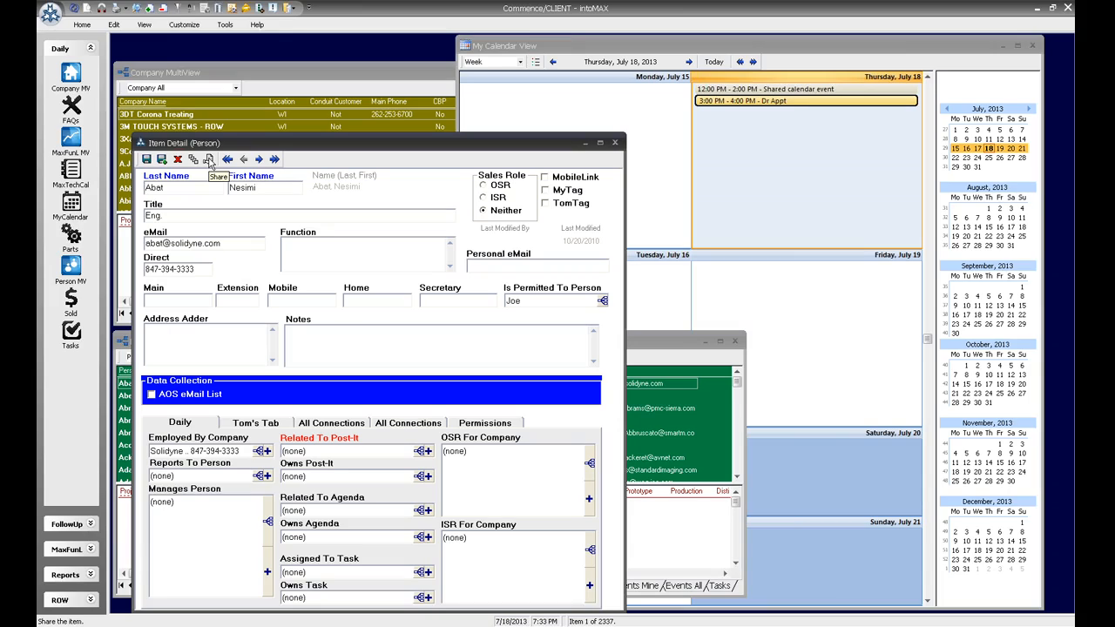
click(615, 142)
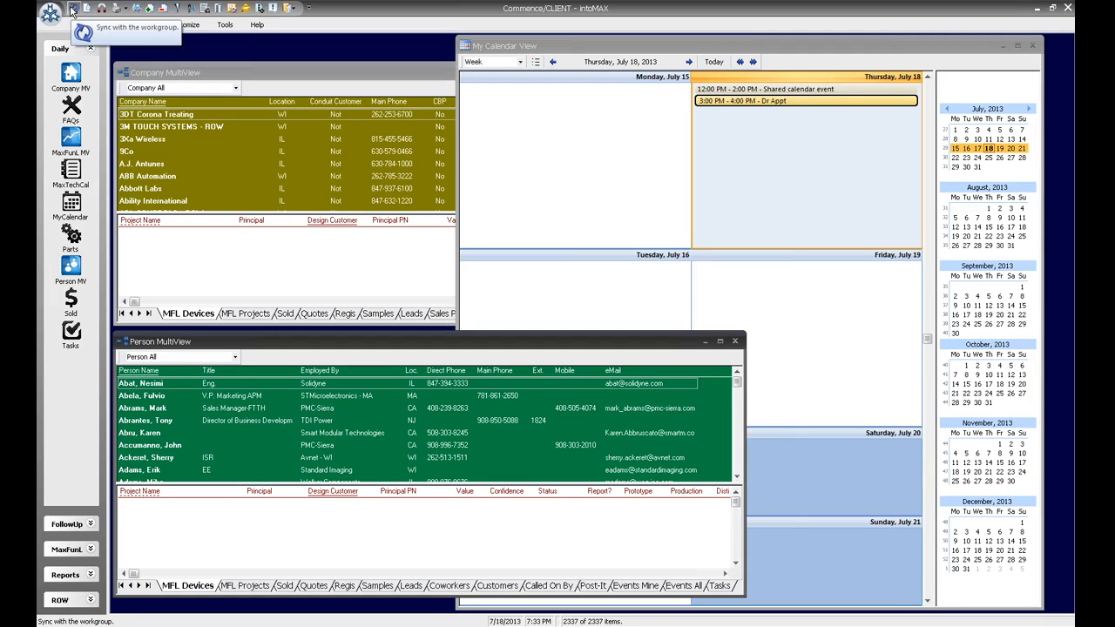
Step: Look over the database tools and the workgroup sync commands
click(224, 26)
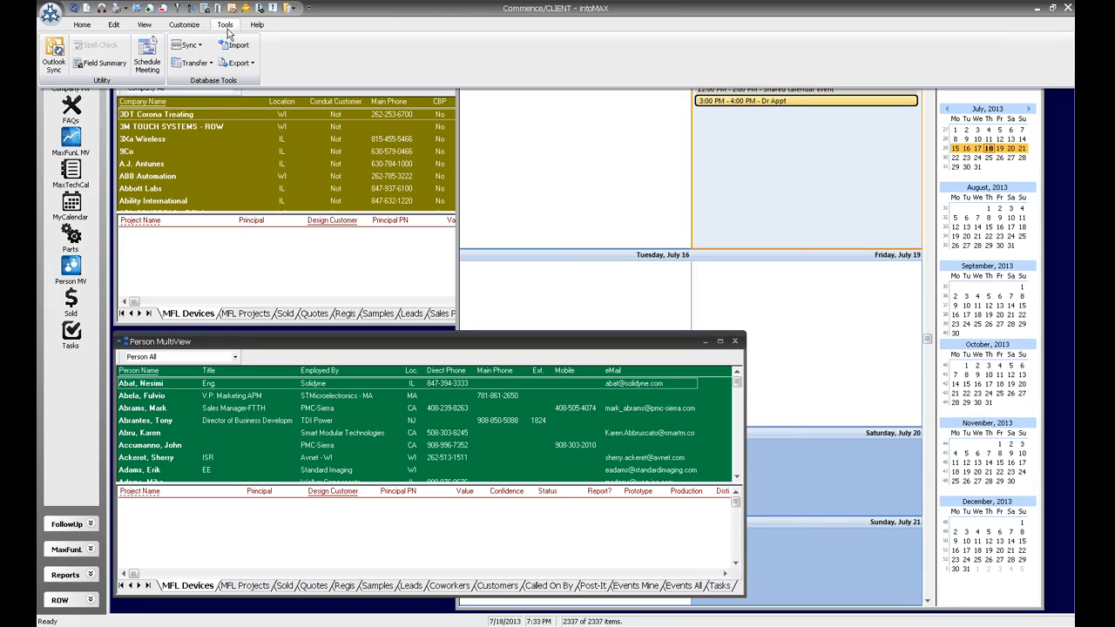
click(83, 26)
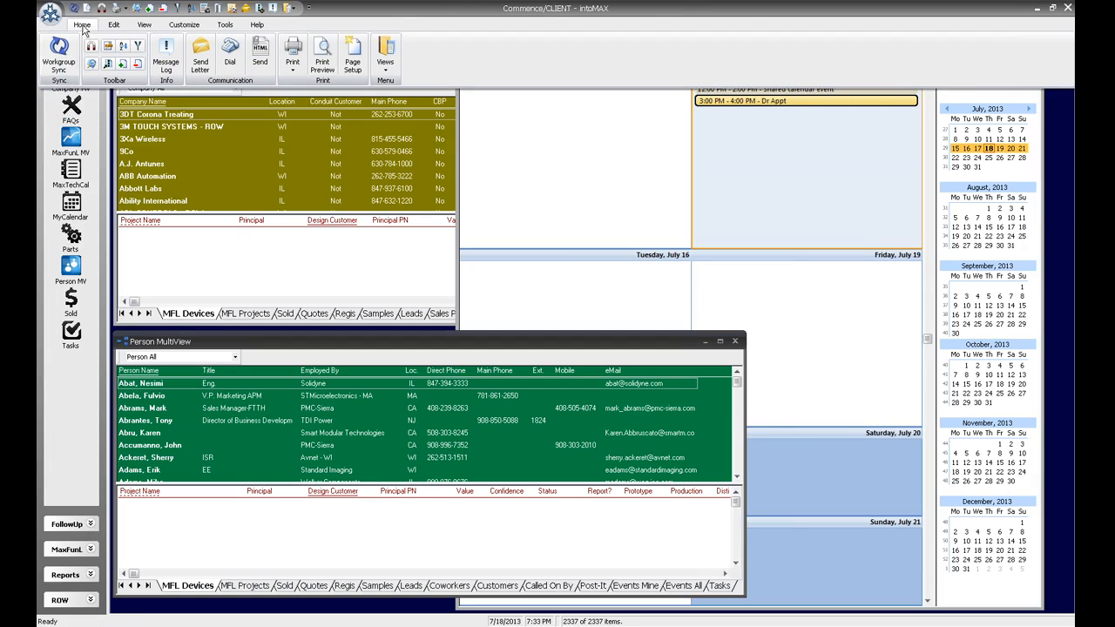
double_click(83, 26)
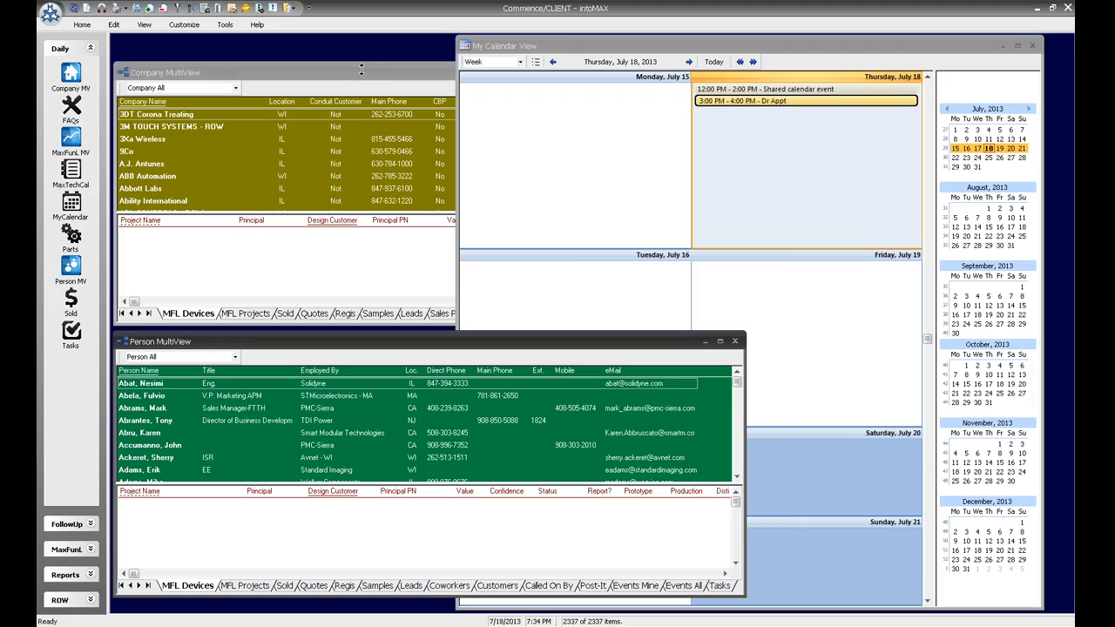
Step: View the list of Commence databases in the database manager, dismiss it, and close the program
click(49, 14)
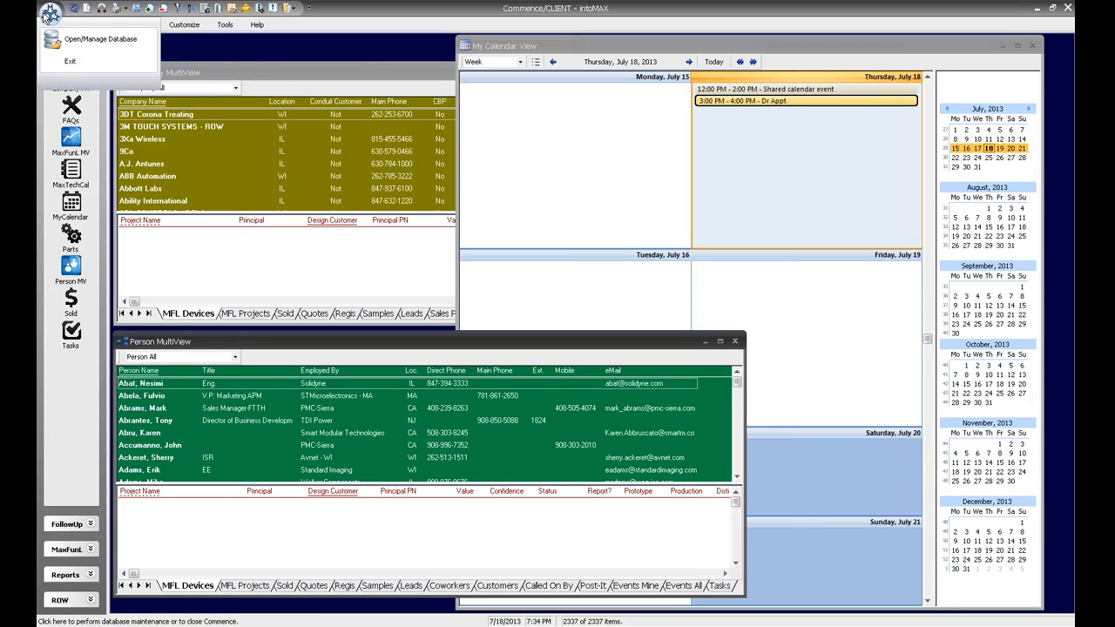
click(79, 40)
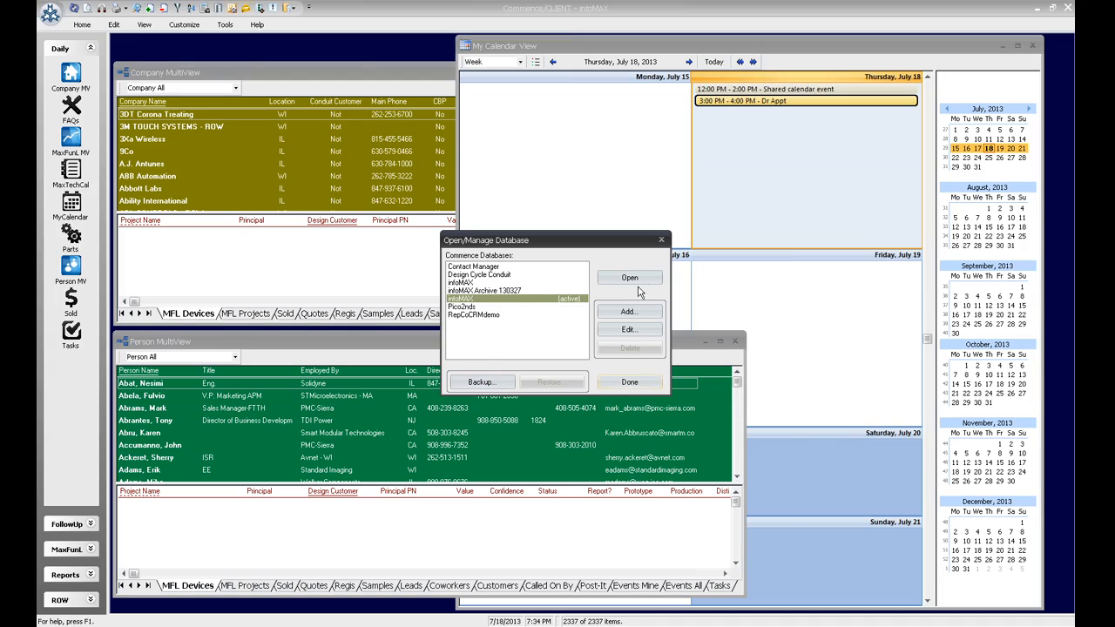
click(662, 240)
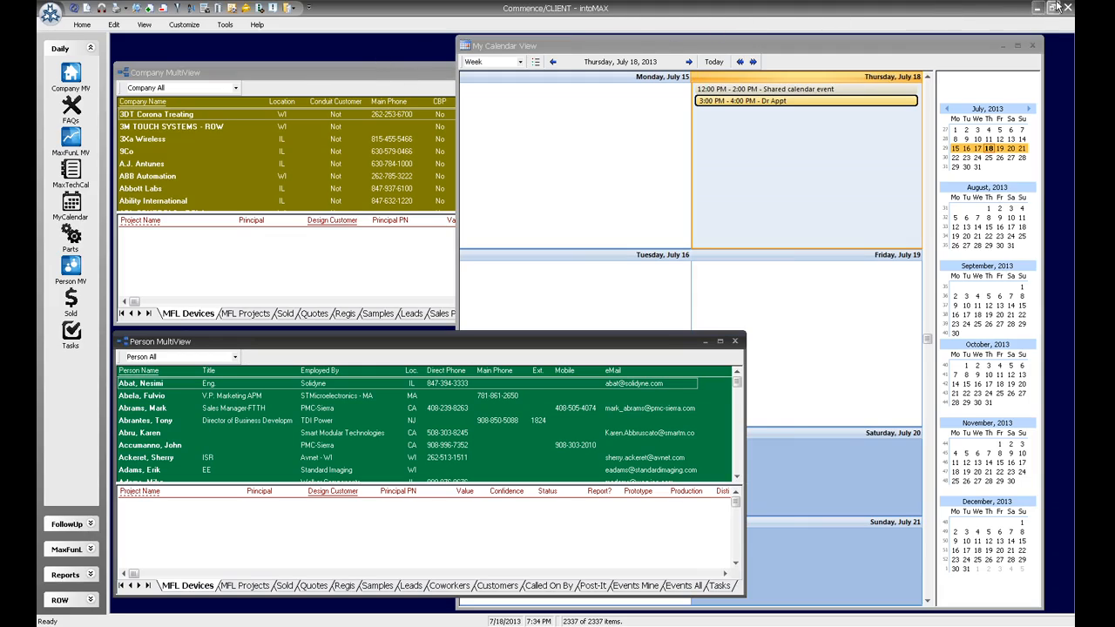
click(1068, 7)
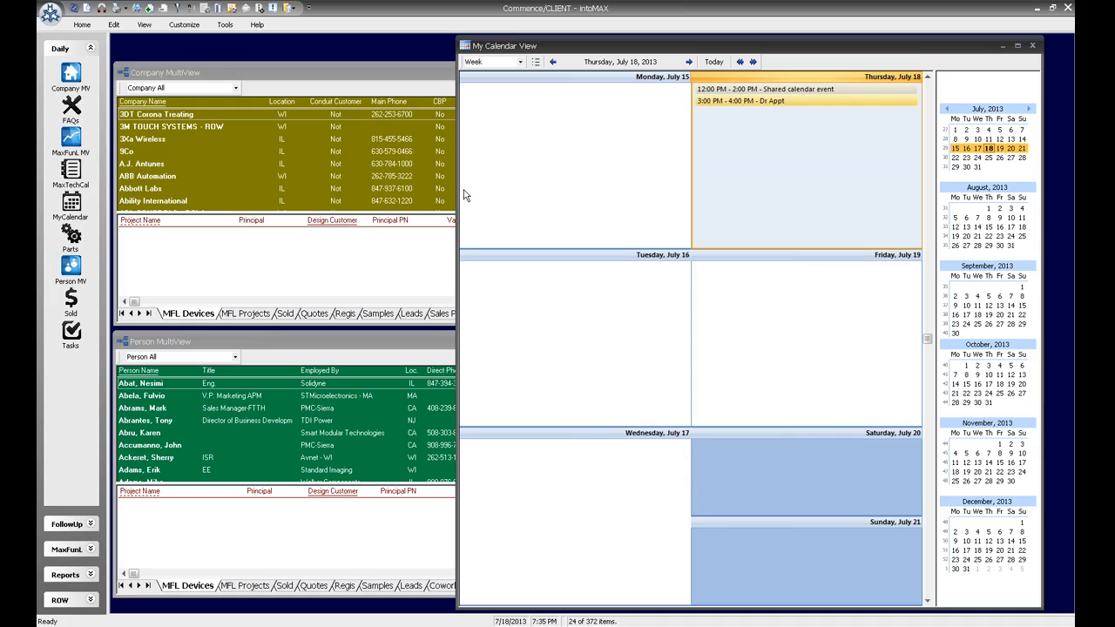
Step: Open the 3Xa Wireless company record, examine the pop-up help for the Conduit Customer field, and close the record
click(339, 138)
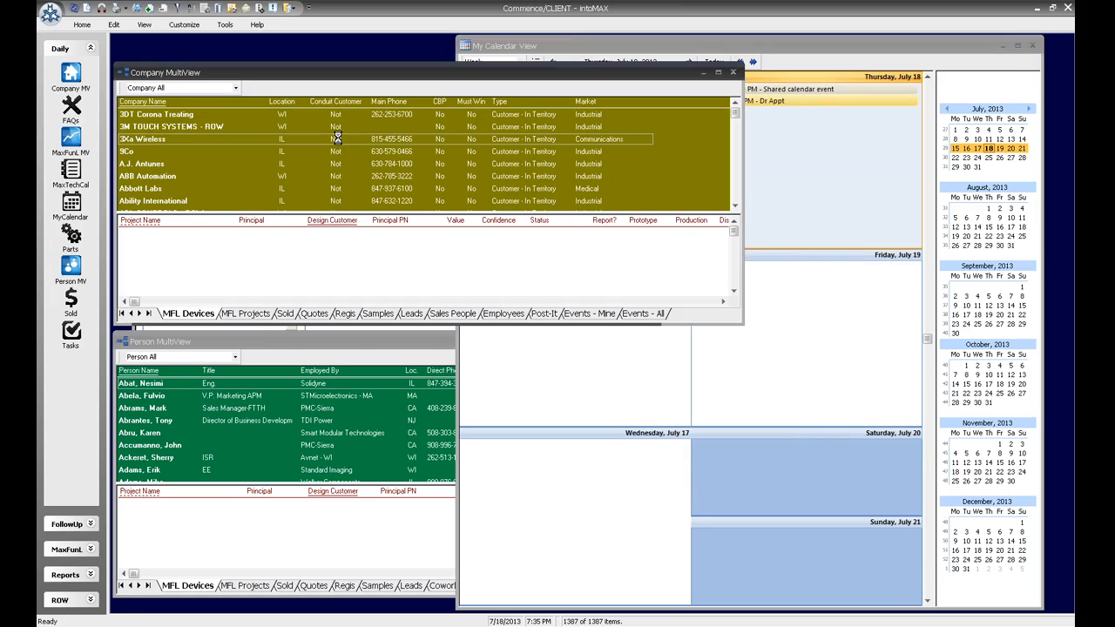
drag(514, 115, 501, 98)
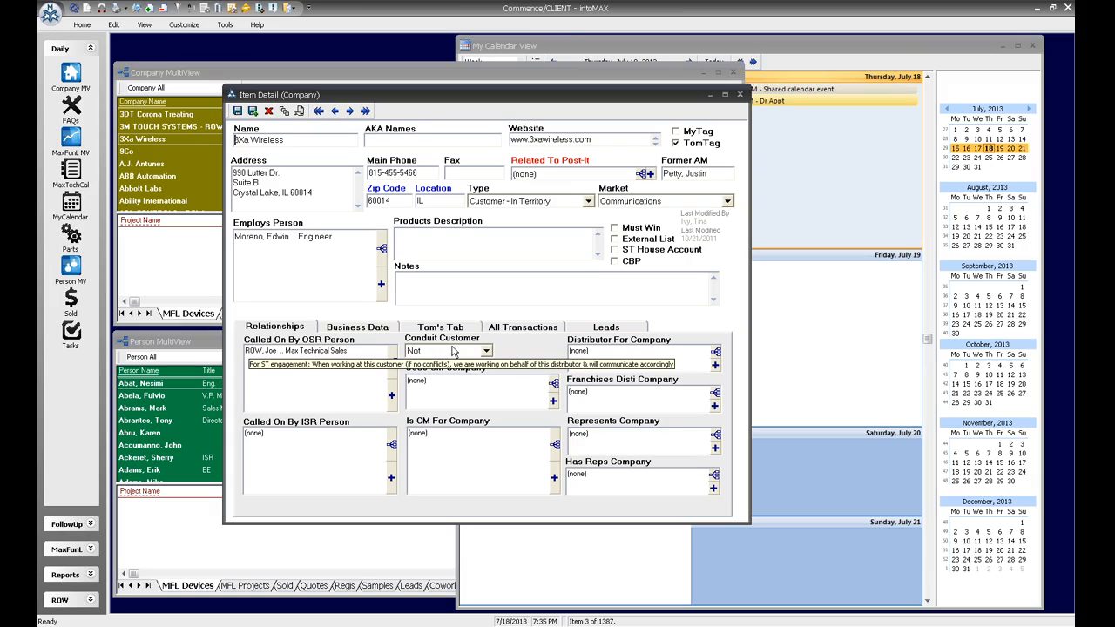
click(741, 95)
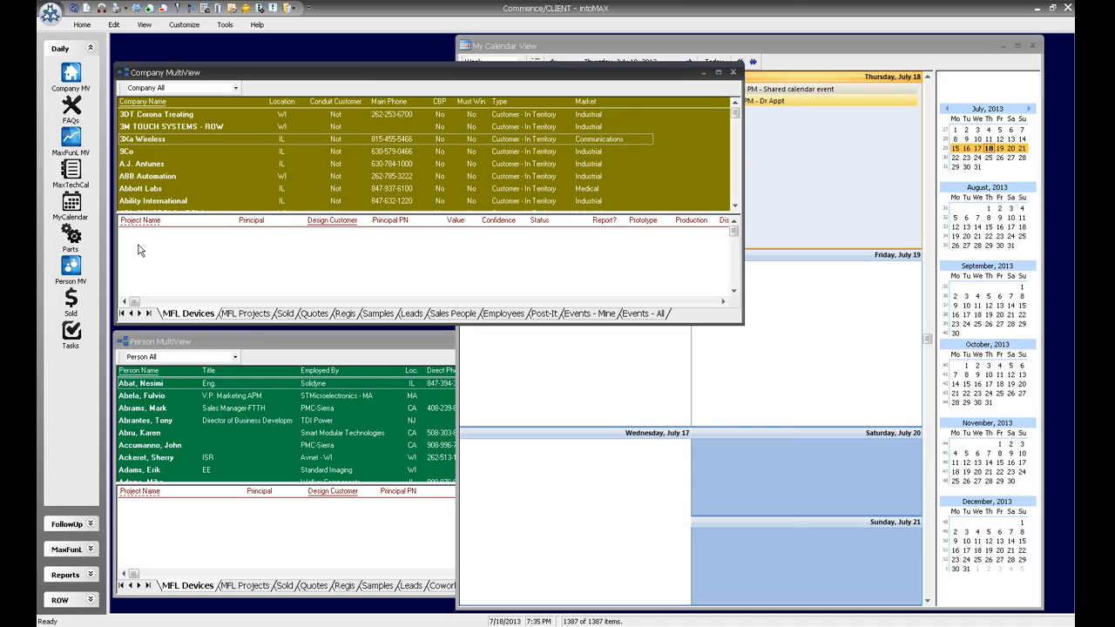
Step: Open the FAQs help view and enlarge its window to read more of the entries
click(72, 111)
drag(527, 225, 591, 118)
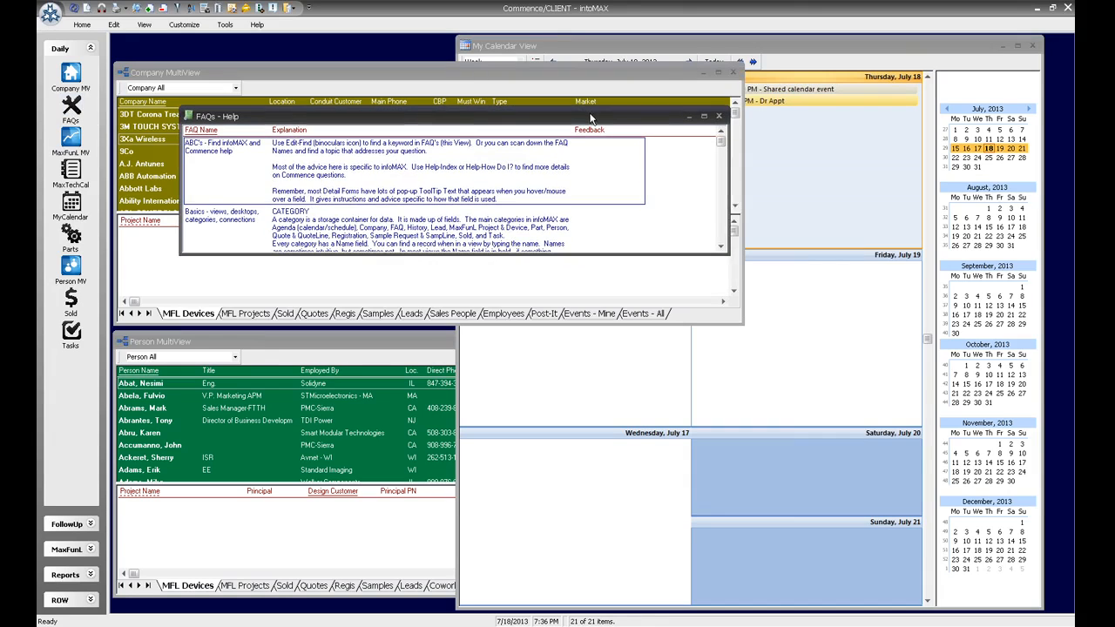
drag(730, 253, 845, 546)
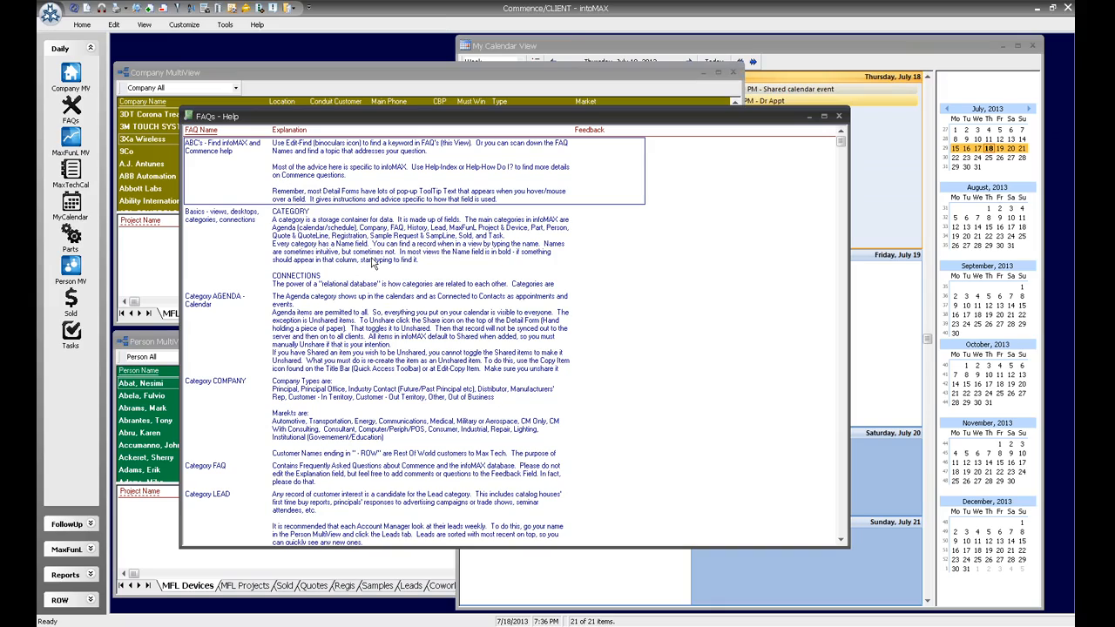
Step: Read through the FAQ entries, from the category explanations down to Syncing, and close the FAQs help window
click(262, 316)
click(265, 404)
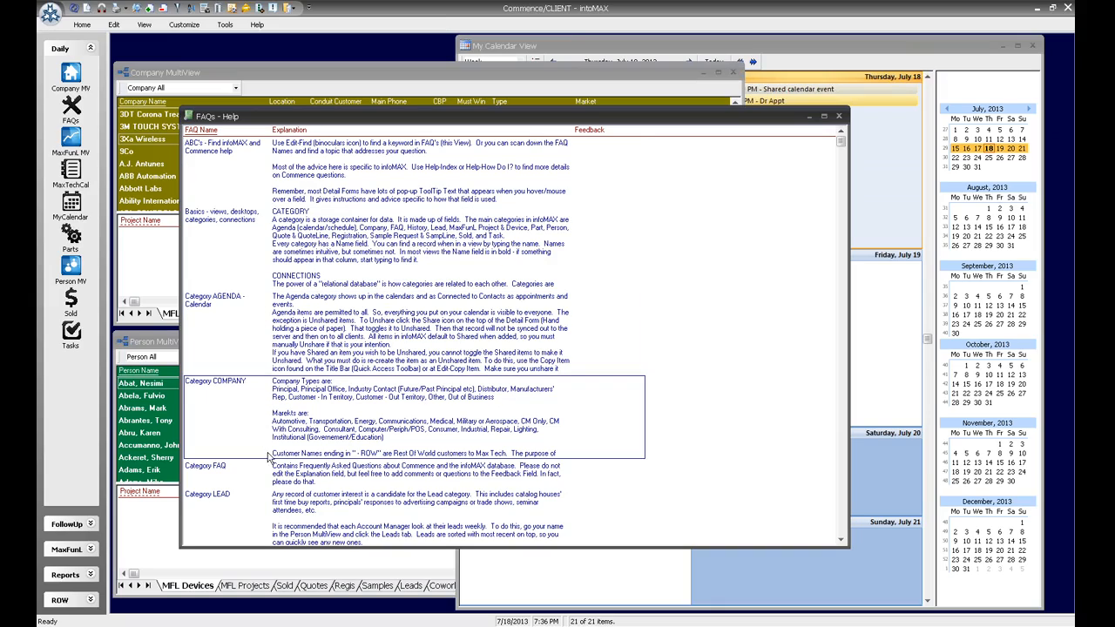
click(271, 473)
click(283, 518)
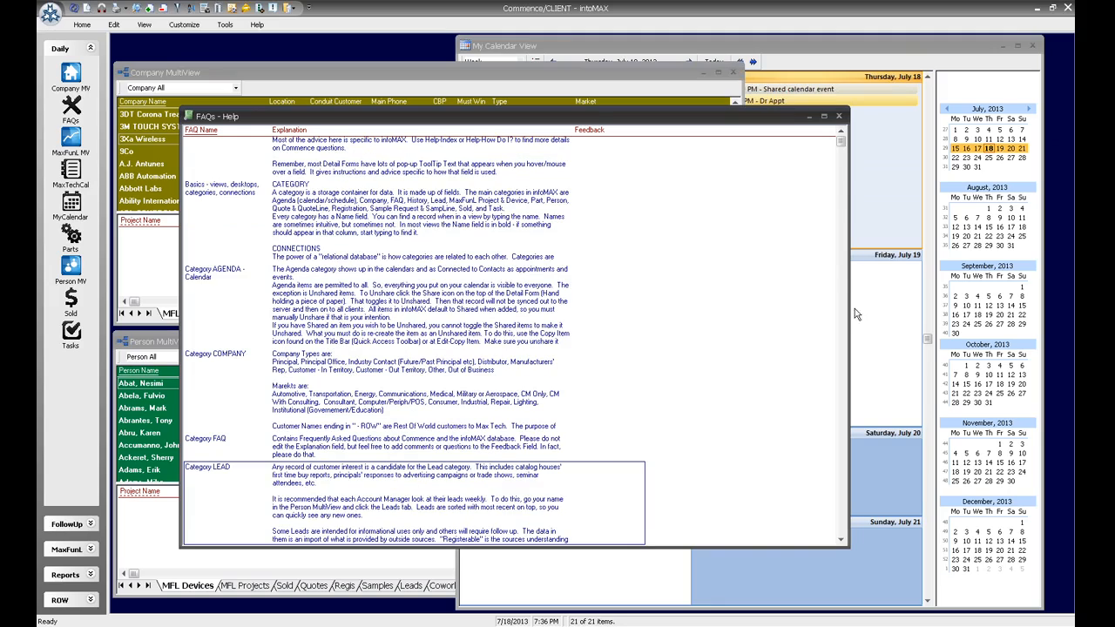
drag(840, 140, 844, 357)
scroll(844, 357, up, 5)
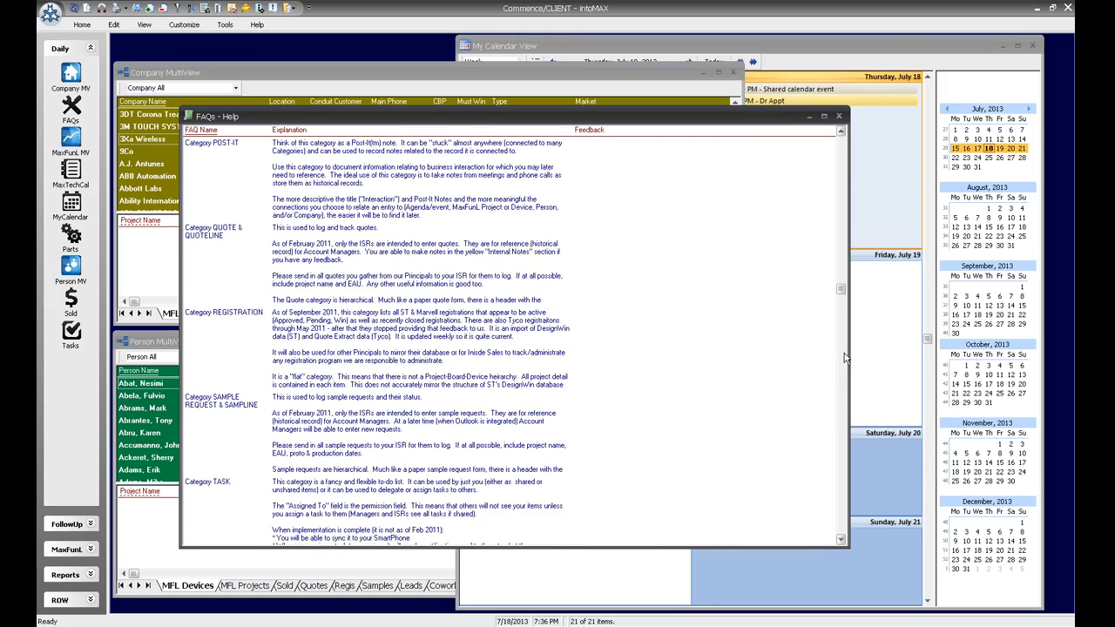
click(844, 357)
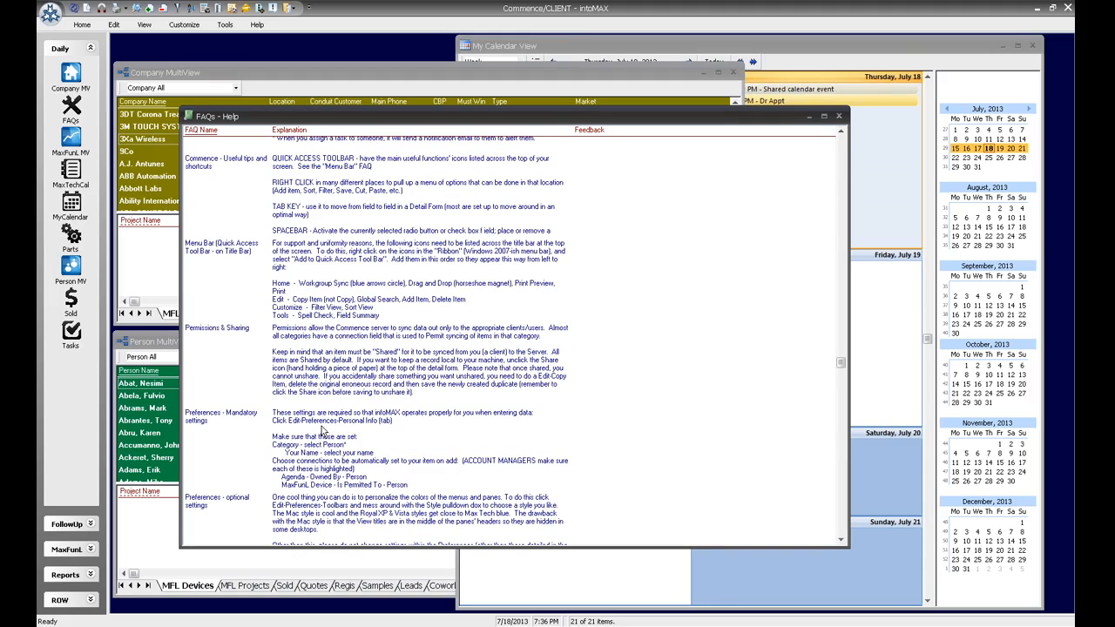
click(355, 521)
click(838, 466)
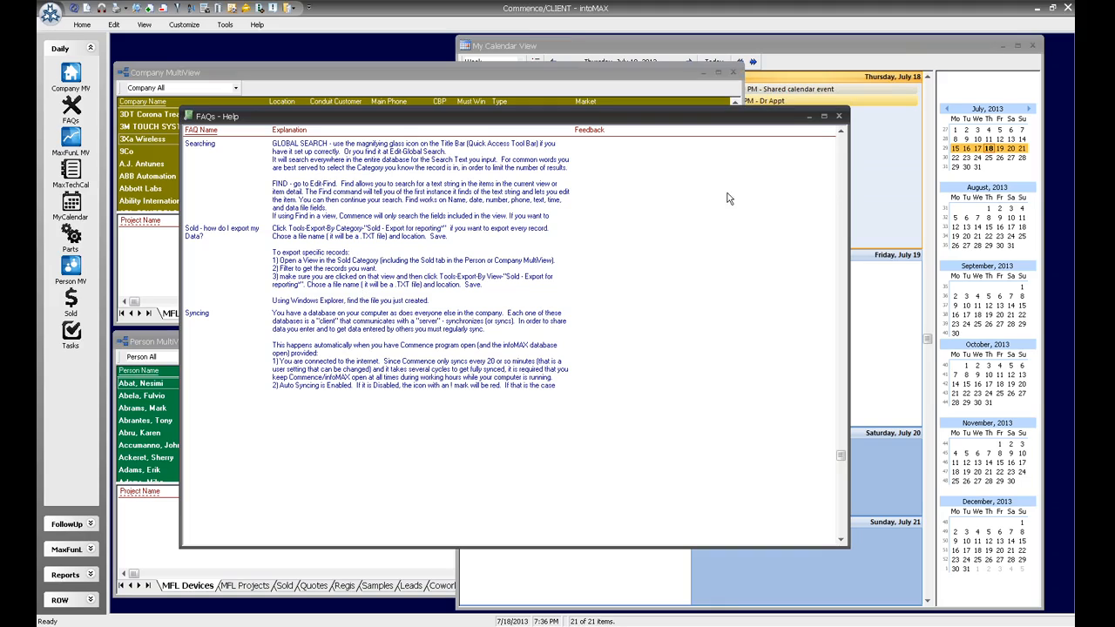
click(841, 118)
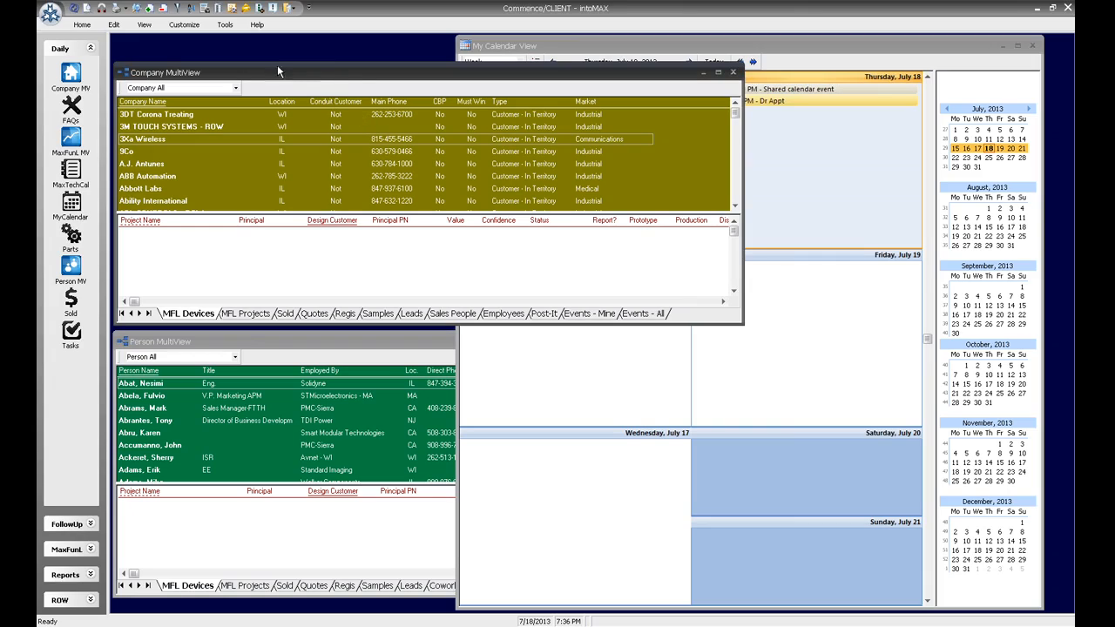
Step: Open the Commence help index, search it for "views", and look through the list of matching topics
click(256, 25)
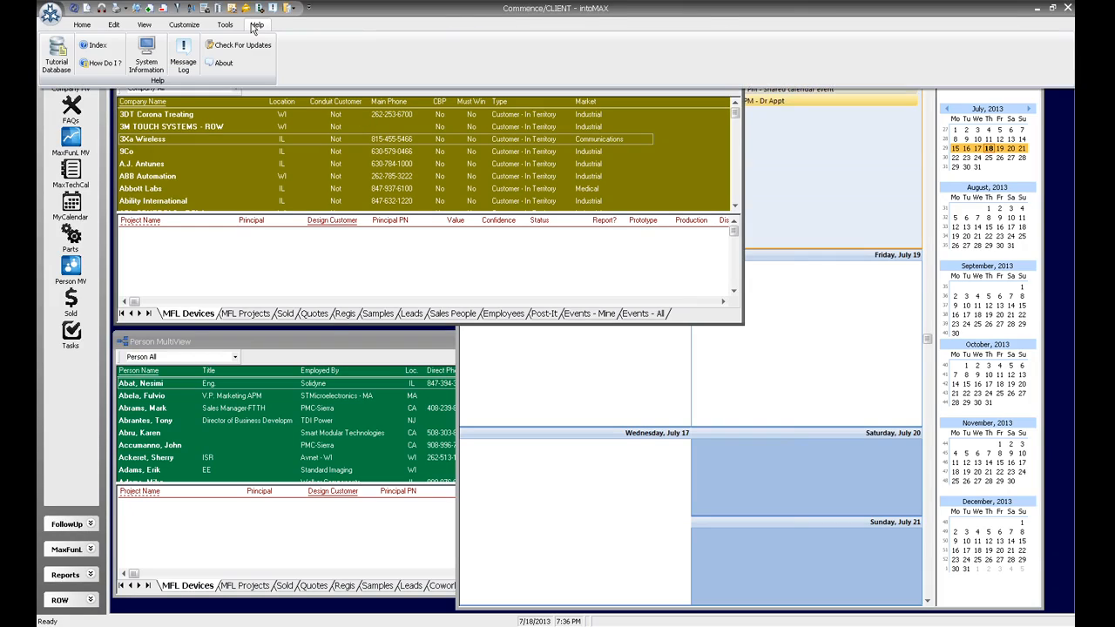
click(97, 49)
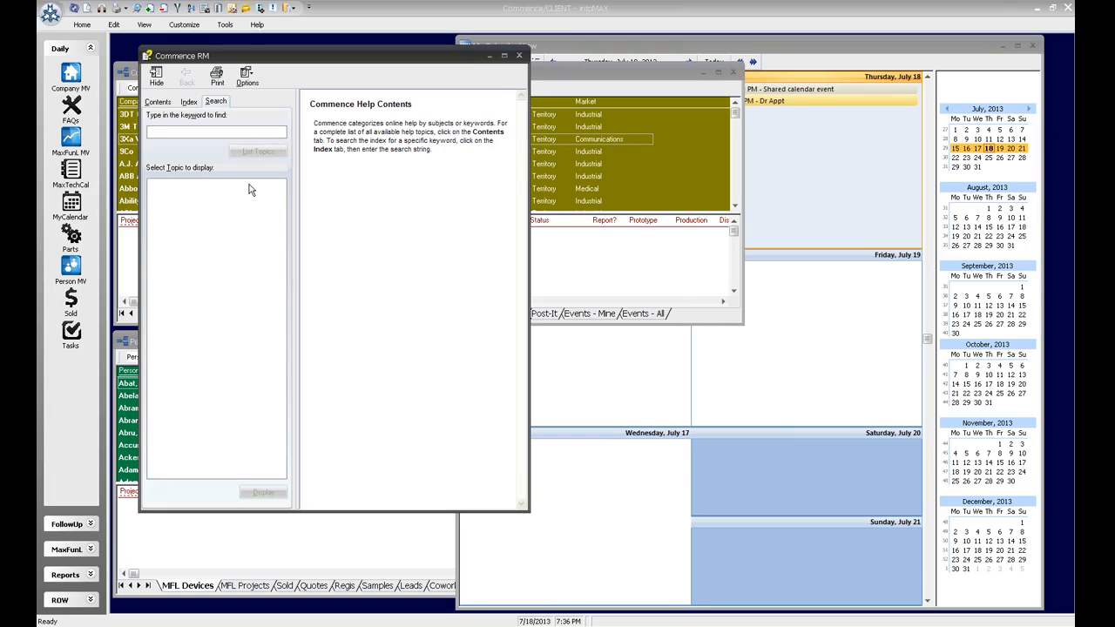
text(views)
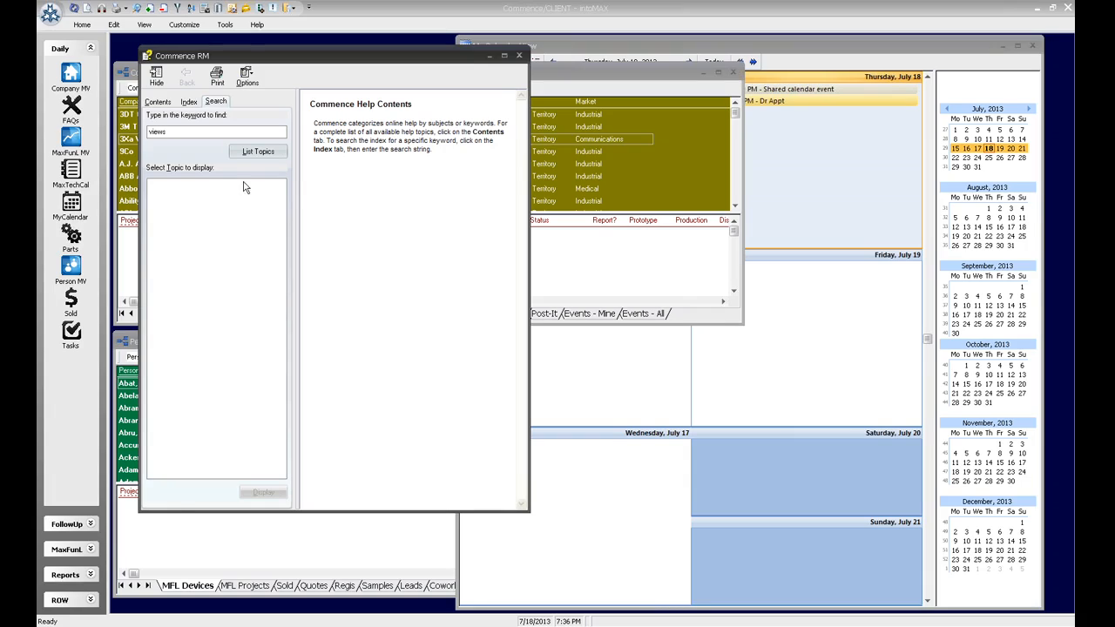
click(250, 153)
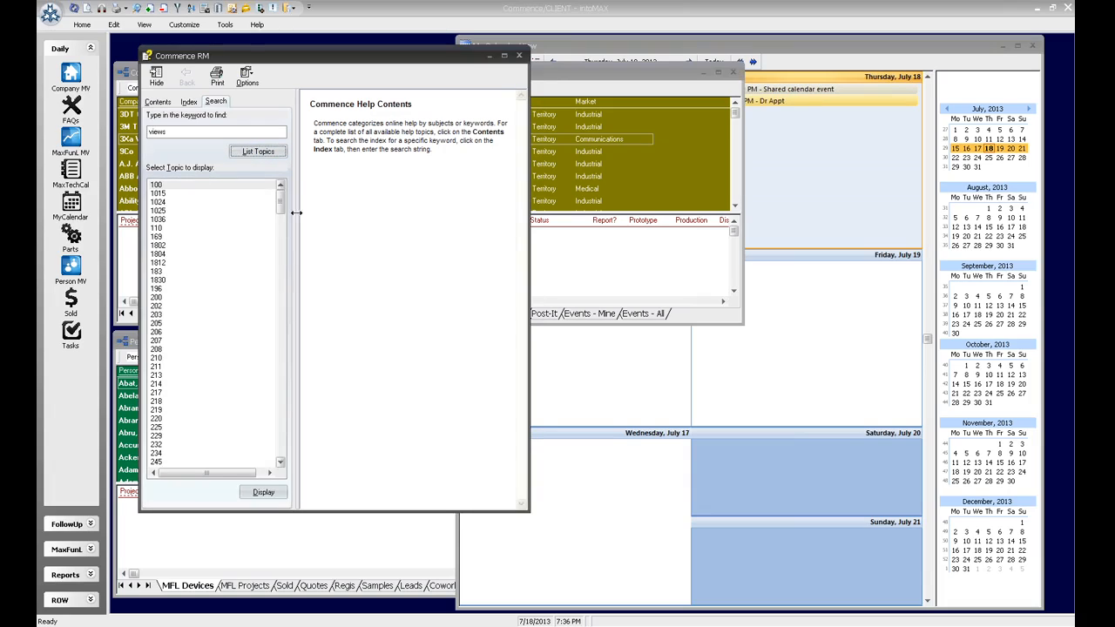
drag(281, 205, 257, 339)
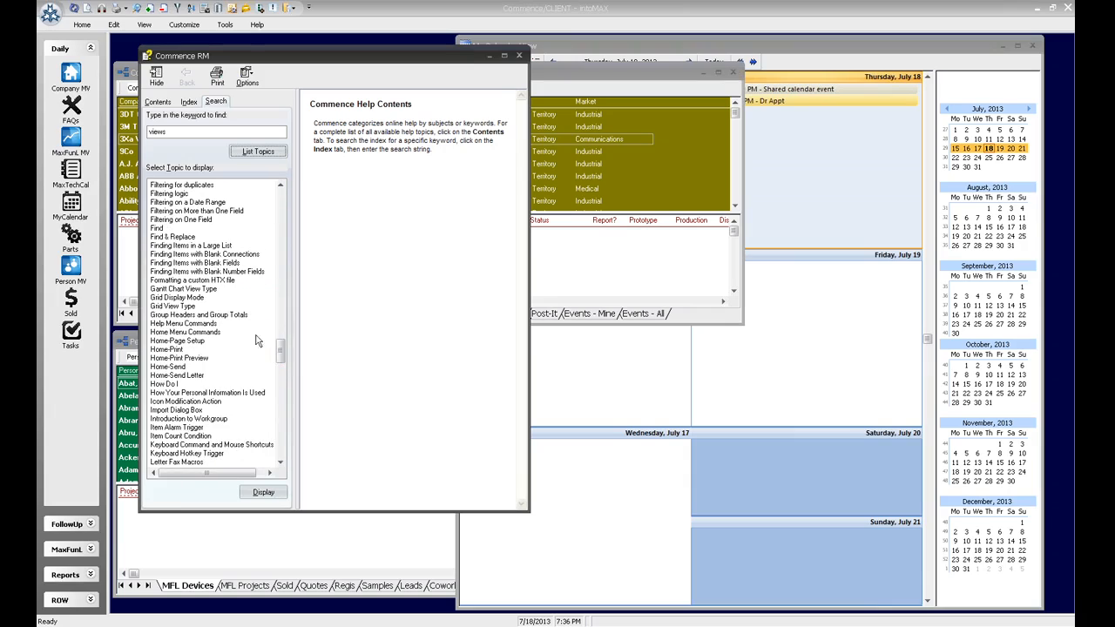
Step: Display the Grid Display Mode help topic, maximize the help window to read it, and close the help
click(185, 298)
double_click(187, 301)
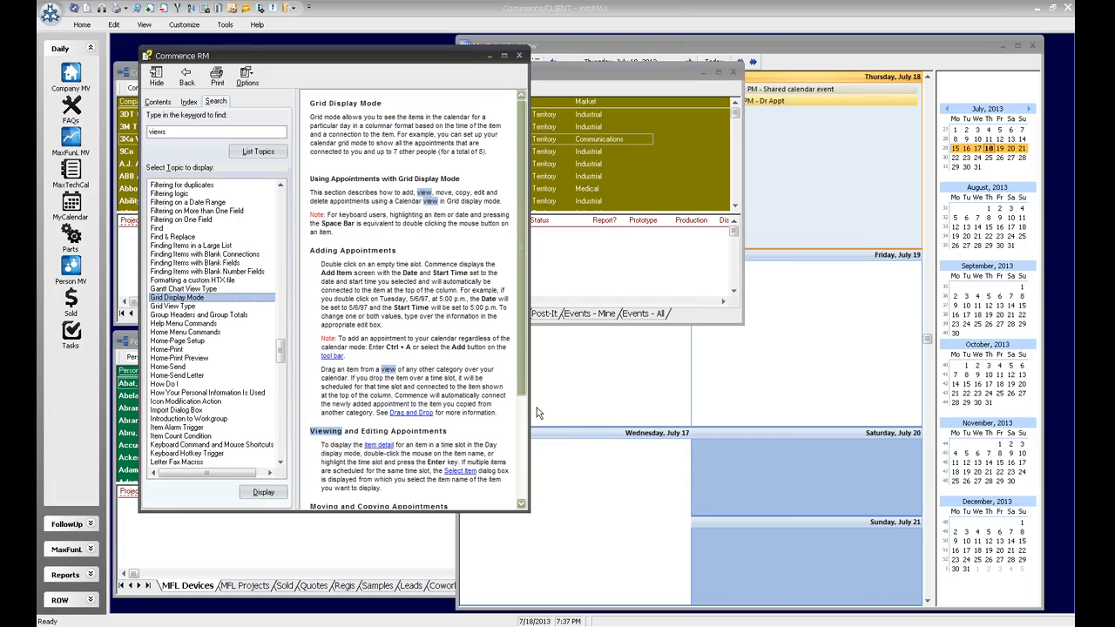
click(505, 57)
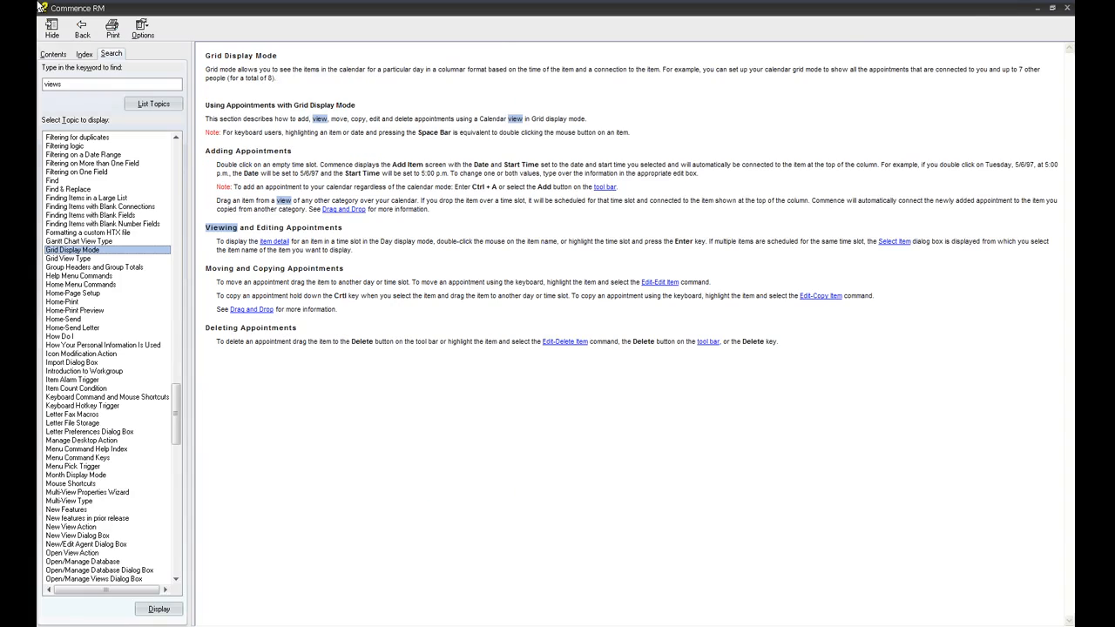
click(1067, 8)
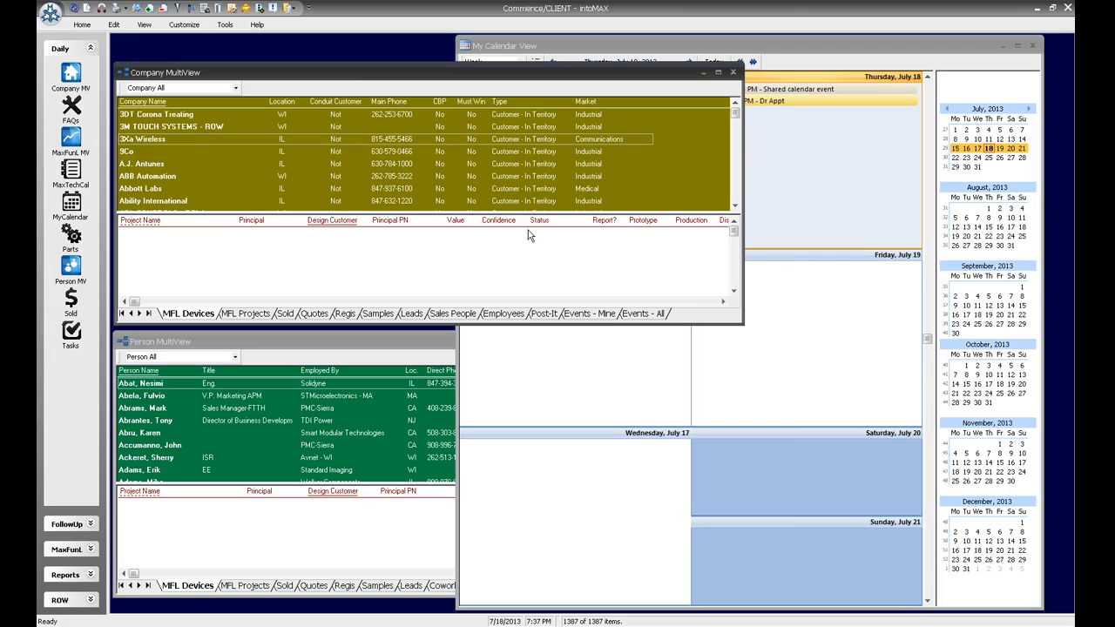
Step: Minimize Commence and sort the files of the C:\Program Files\Commence\Commence RM folder by type in Windows Explorer
click(1037, 10)
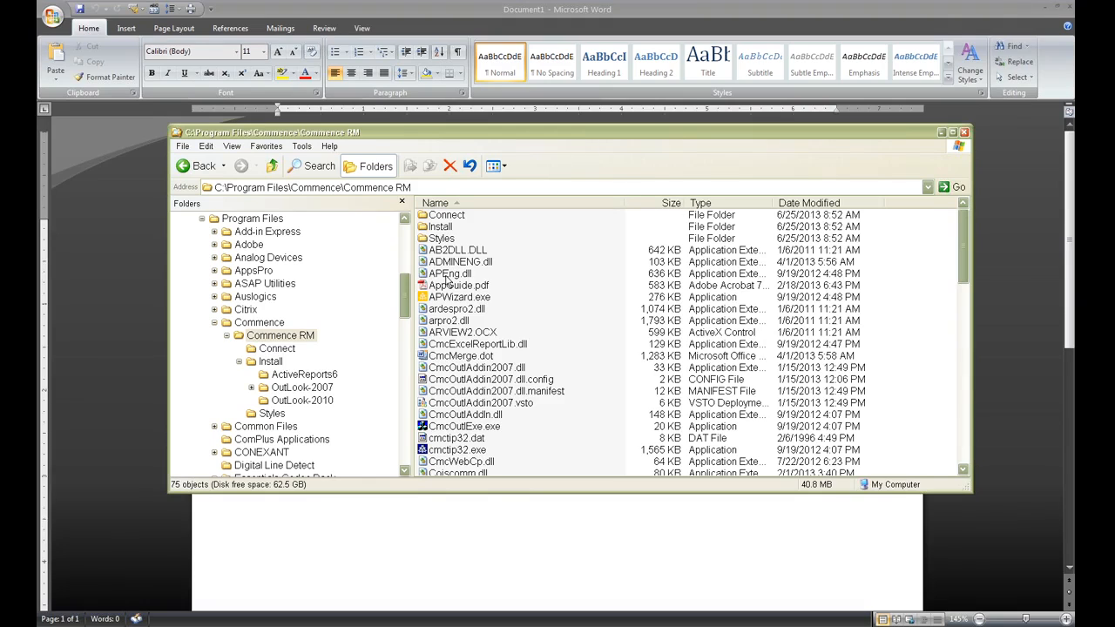
mouse_move(408, 294)
mouse_down()
mouse_move(407, 247)
mouse_move(404, 277)
mouse_up()
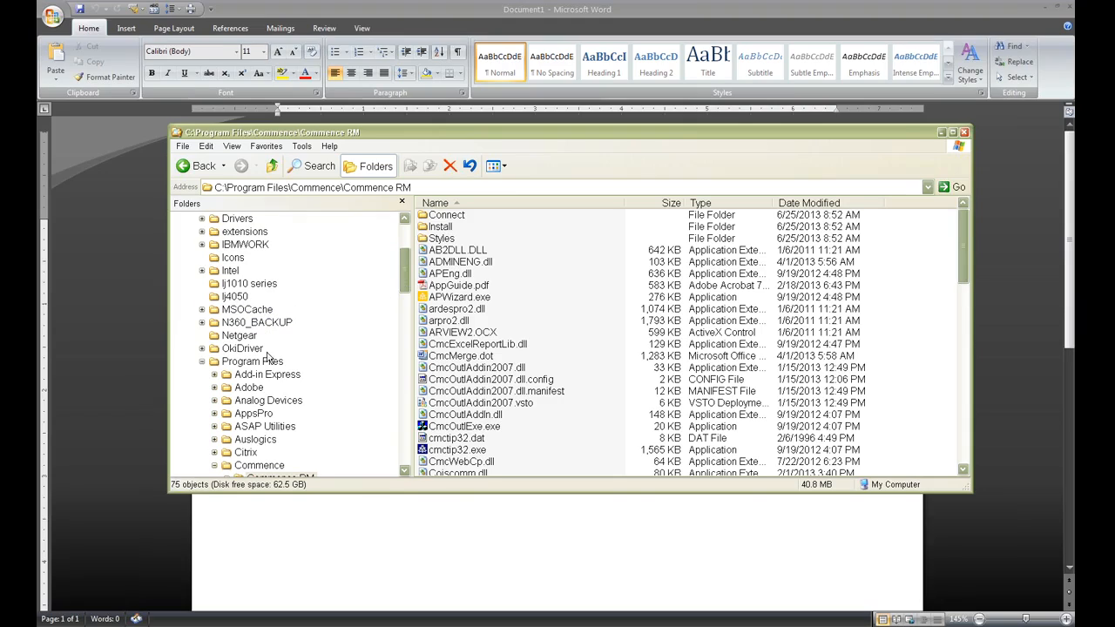
scroll(405, 274, down, 1)
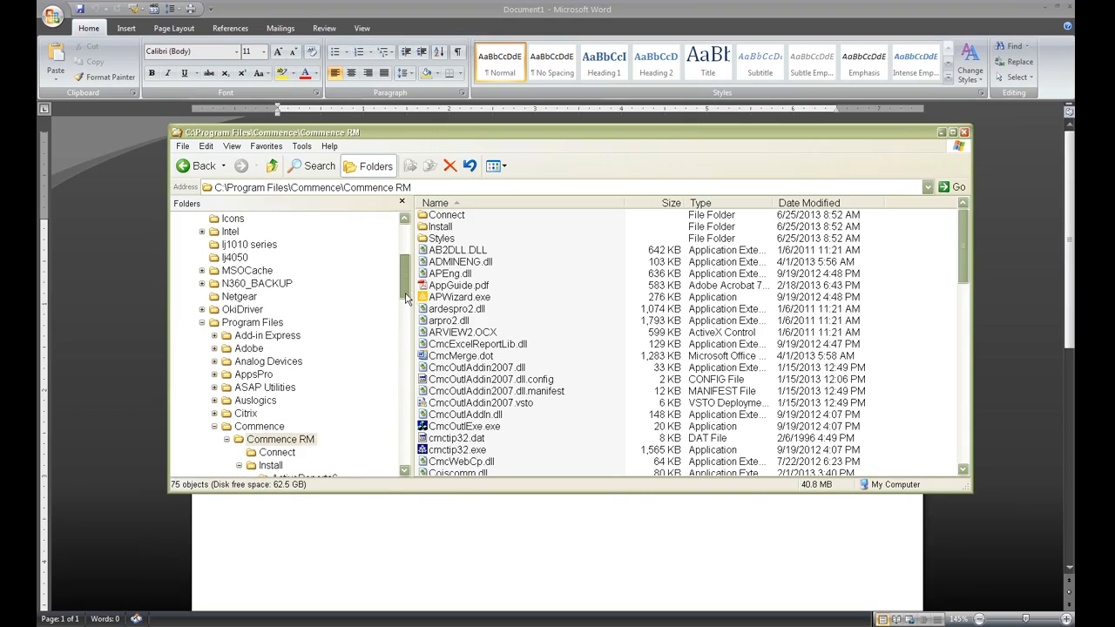
click(295, 440)
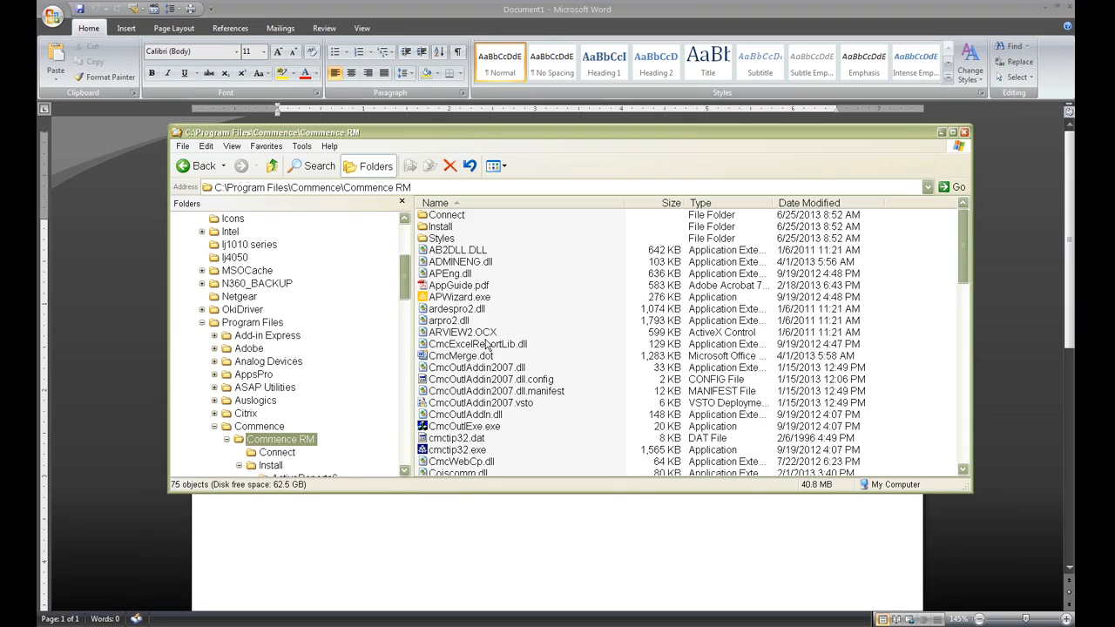
click(704, 204)
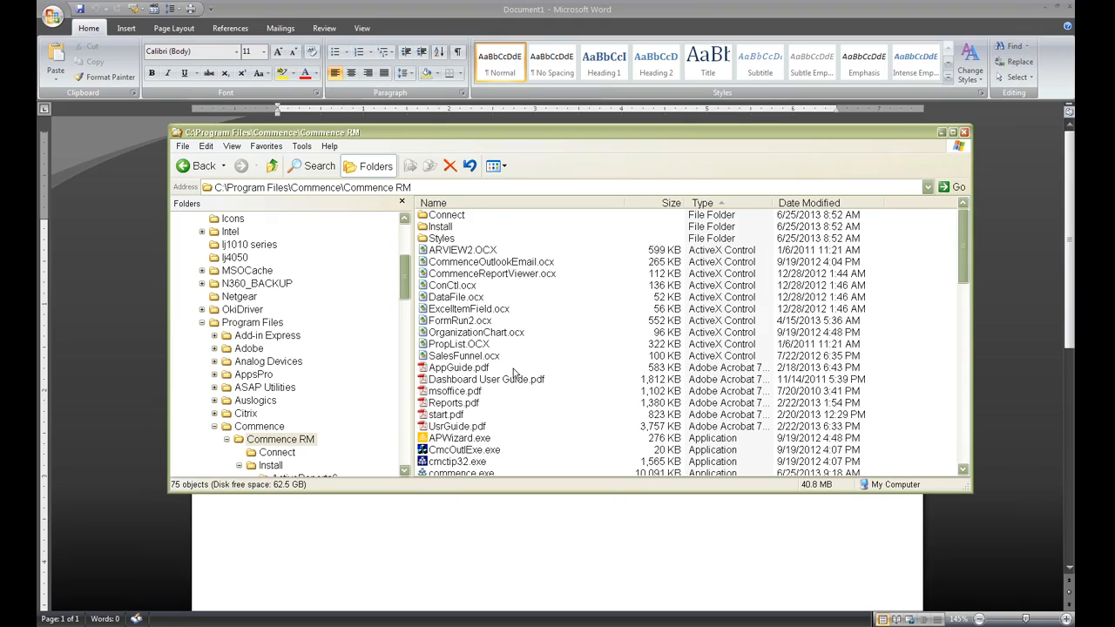
Step: Look through the PDF guides in the Commence RM folder one by one, from AppGuide.pdf to UsrGuide.pdf
click(467, 369)
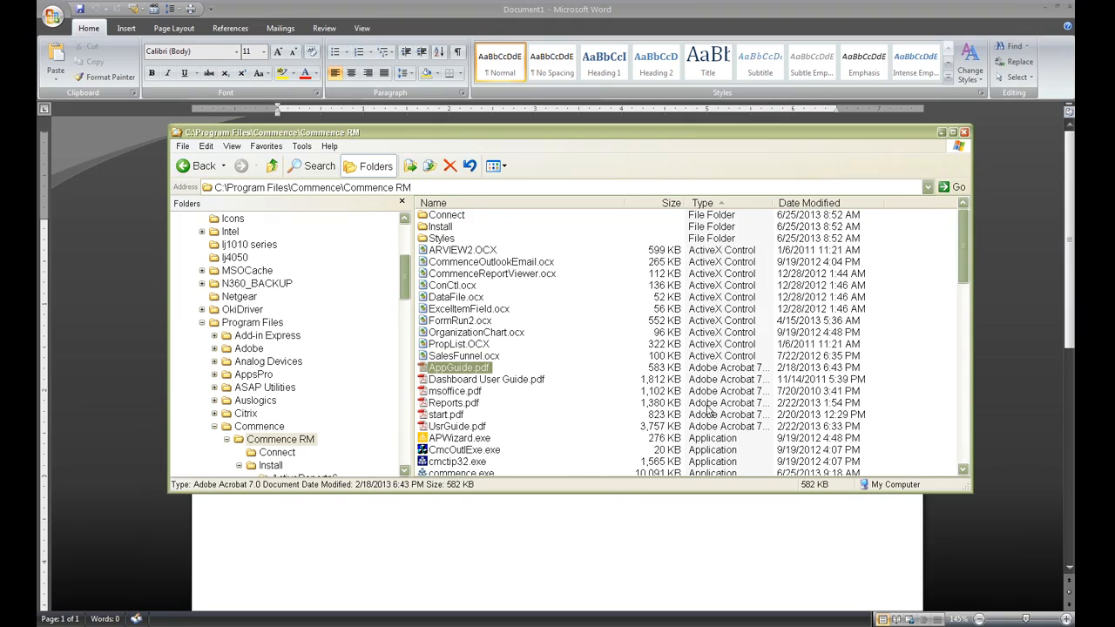
key(Down)
key(Down)
key(Down)
key(Down)
key(Down)
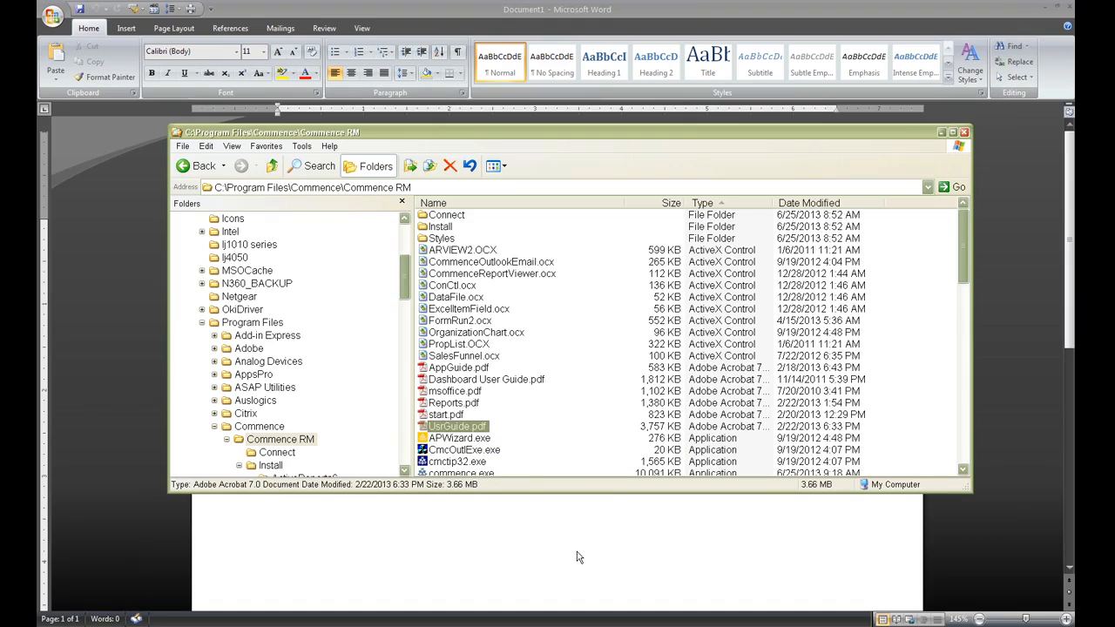
Step: Cycle through the open programs to switch away from the Commence RM folder window
key(alt+Tab)
key(alt+Tab)
key(alt+Tab)
key(alt+Tab)
key(alt+Tab)
key(alt+Tab)
key(alt+Tab)
key(alt+Tab)
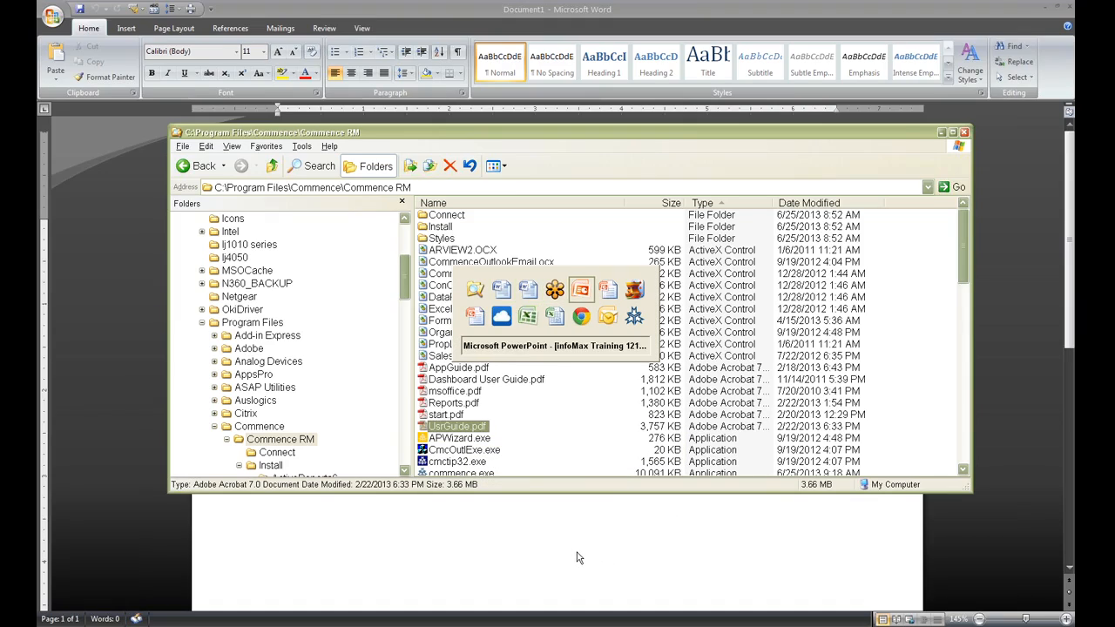
key(alt+Tab)
key(alt+Tab)
key(alt+Tab)
key(alt+Tab)
key(alt+Tab)
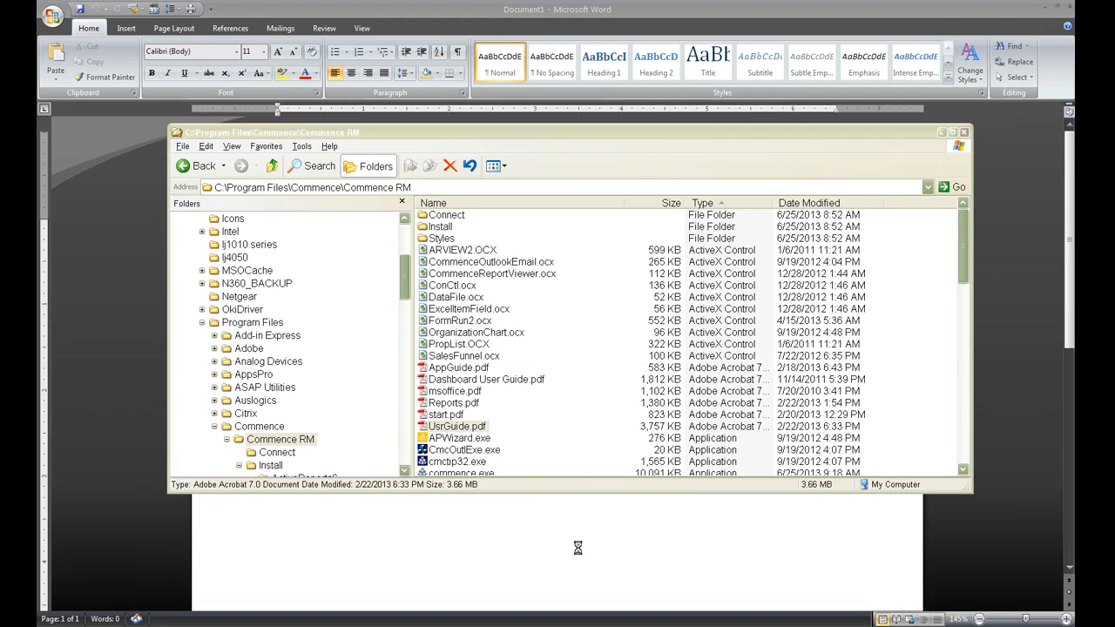